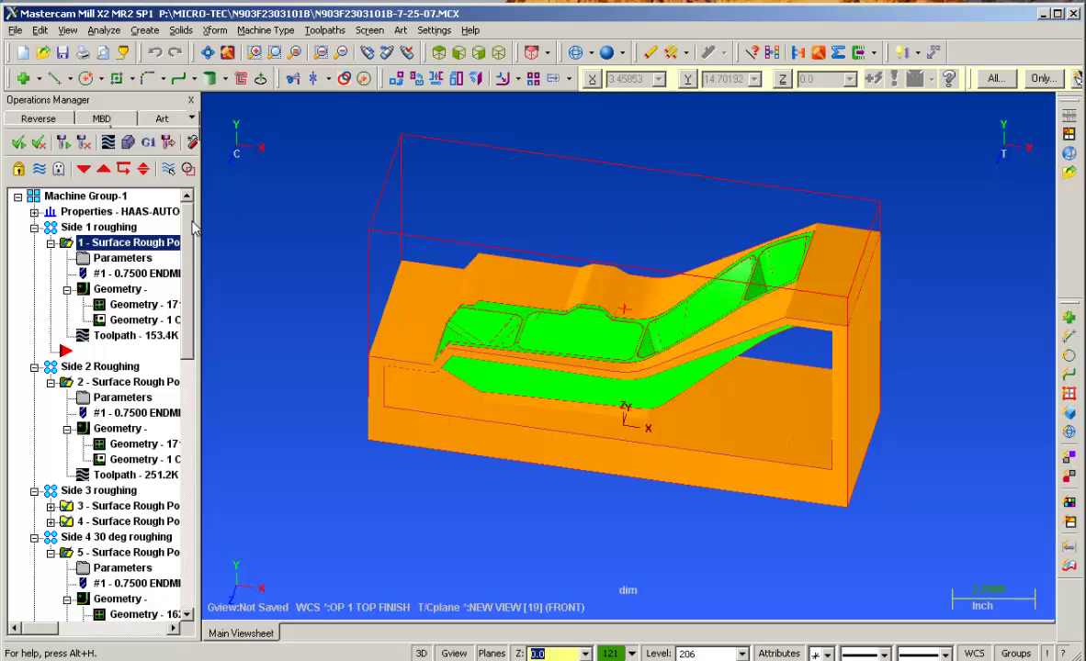
Step: Backplot the Side 1 roughing operation, inspect it from a rotated view, then close Backplot
drag(187, 222, 185, 259)
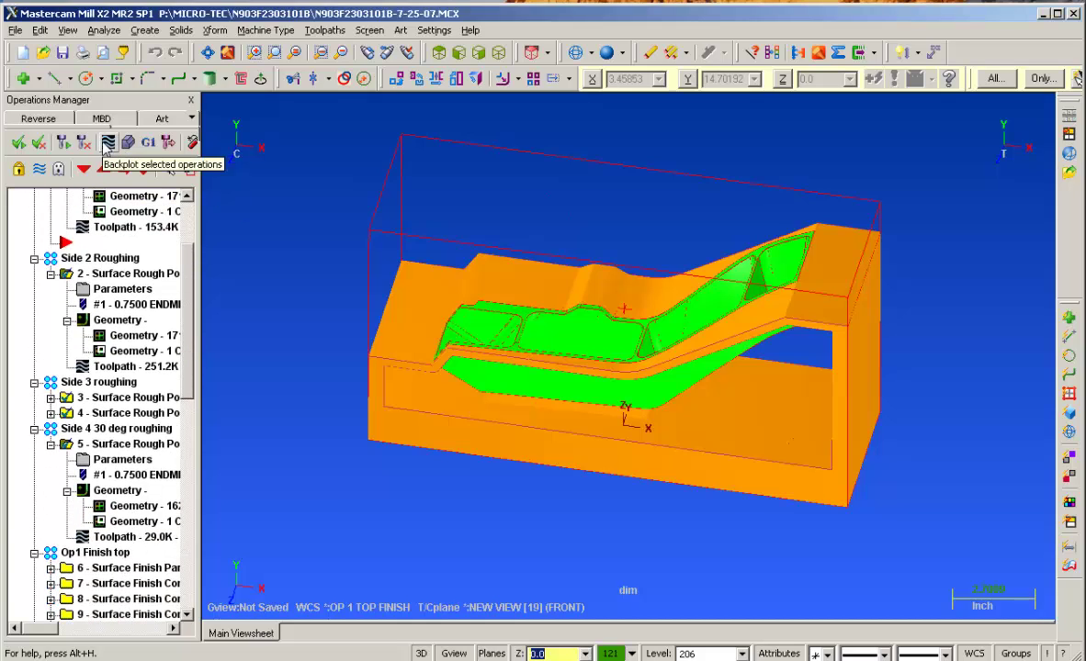
click(108, 142)
middle_drag(771, 432, 814, 166)
click(169, 239)
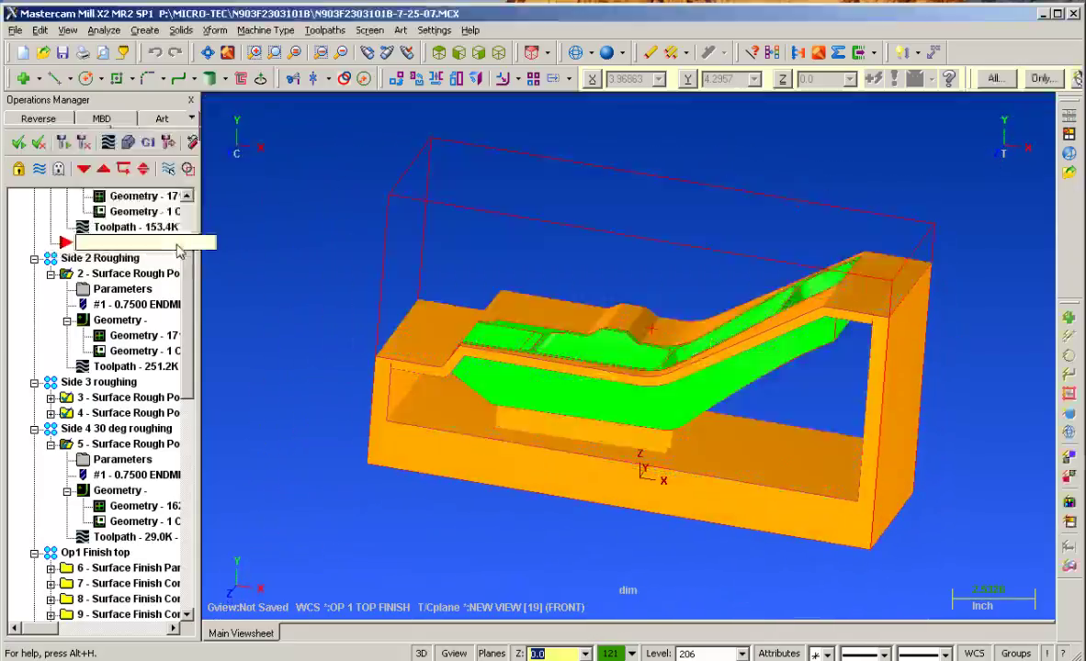
Step: Bring up the stock setup, which reports N903F2303101B-TOPFIN.STL is missing
mouse_move(220, 276)
middle_down()
mouse_move(283, 315)
mouse_move(196, 339)
middle_up()
scroll(182, 303, up, 4)
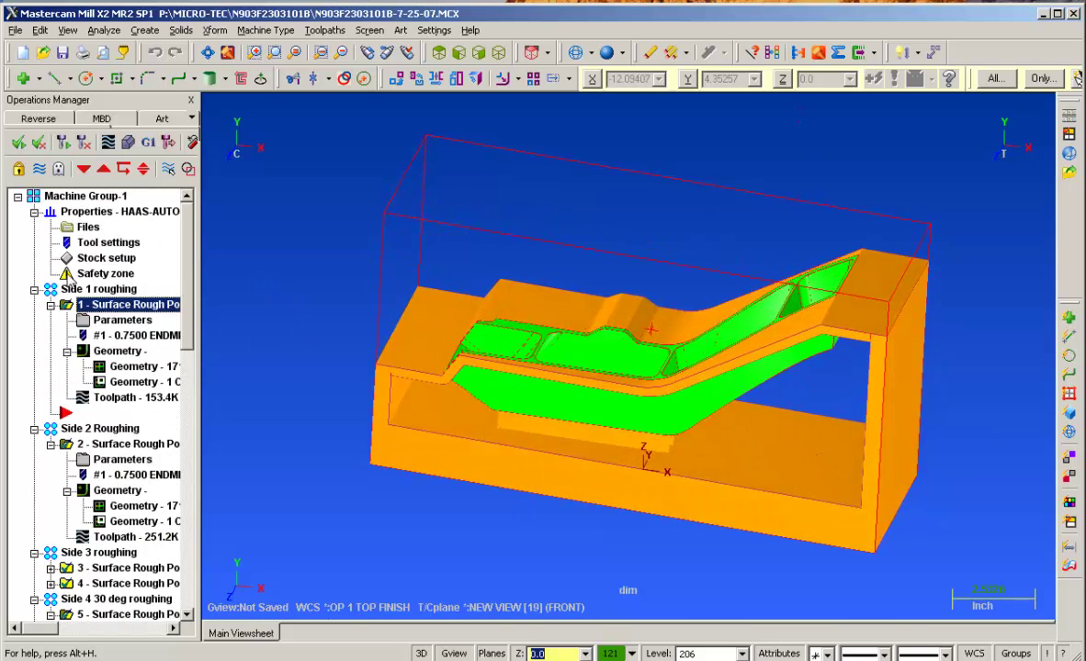
click(92, 259)
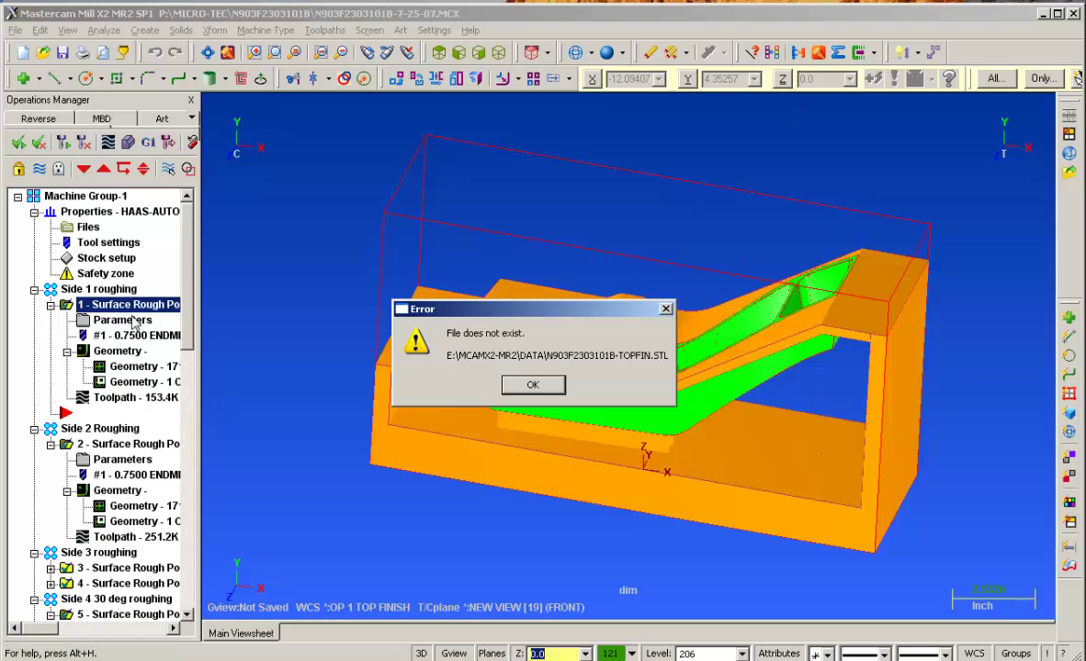
Step: Redefine the stock from two picked corners as a 16.009652 × 8.932742 × 5.000181 block
click(533, 386)
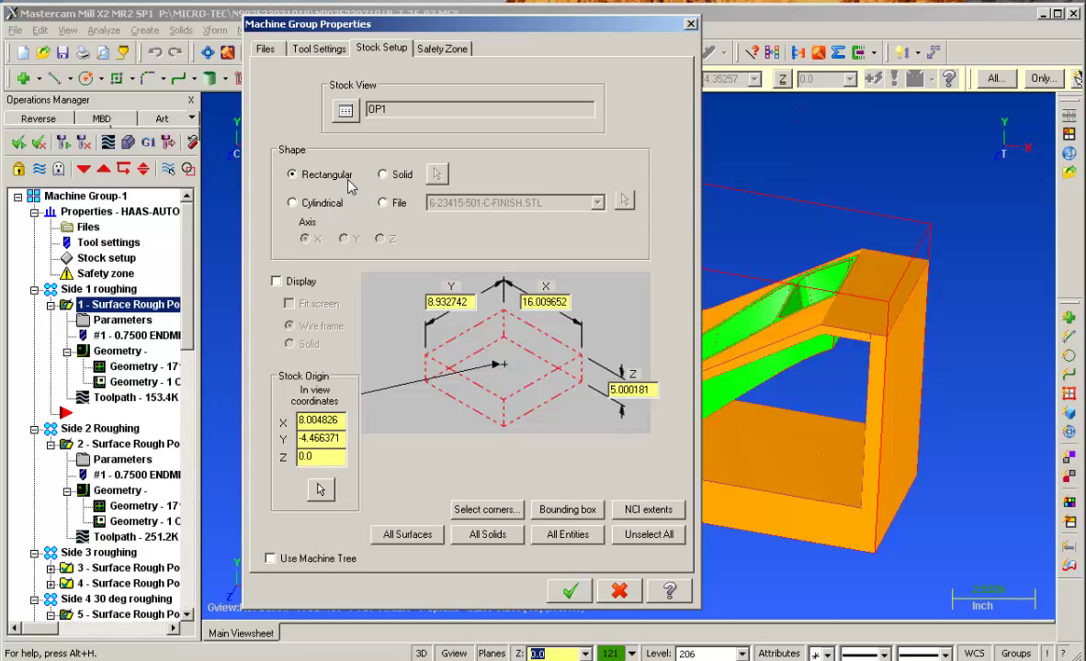
click(487, 510)
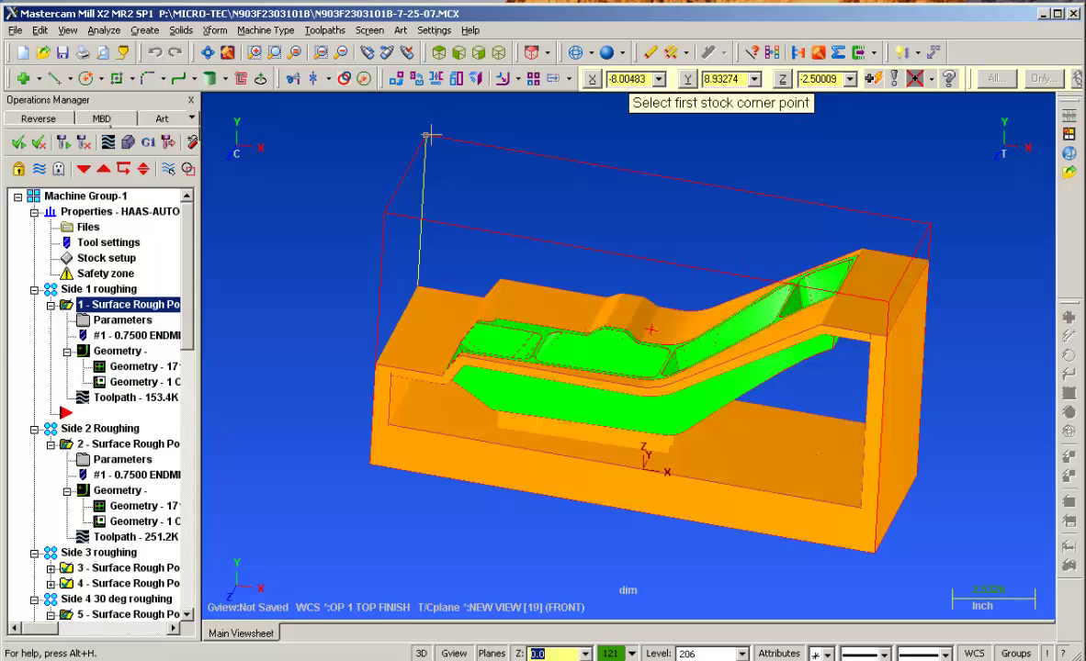
click(428, 135)
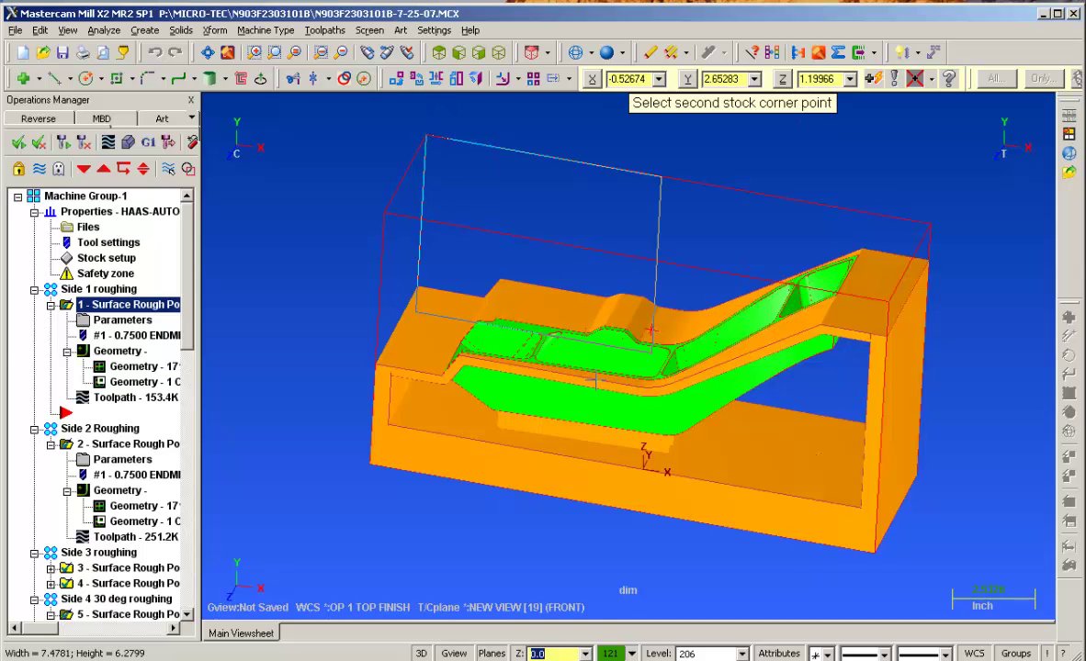
click(874, 555)
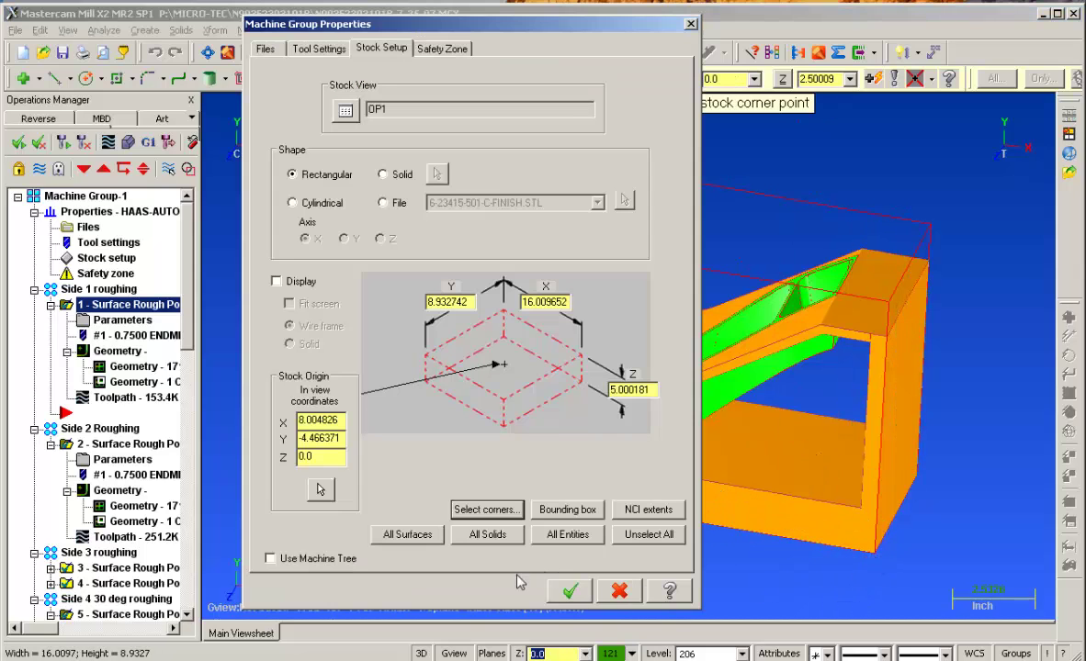
click(554, 590)
key(alt+Up)
key(alt+Up)
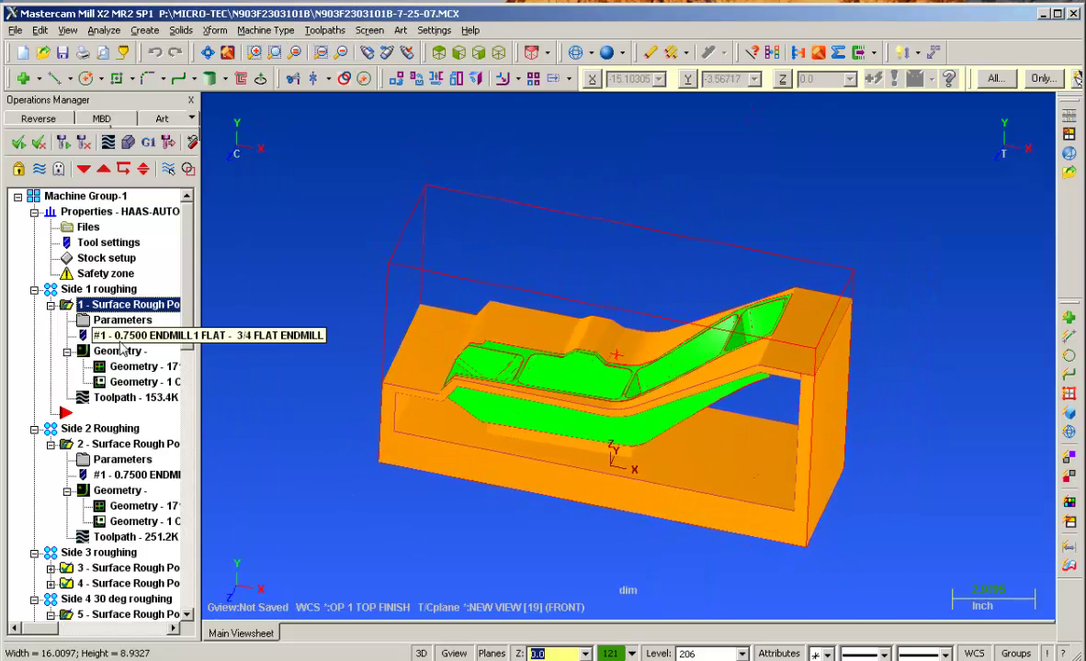
Step: Verify the roughing operation using Box-shaped stock from the Stock Setup values
click(128, 144)
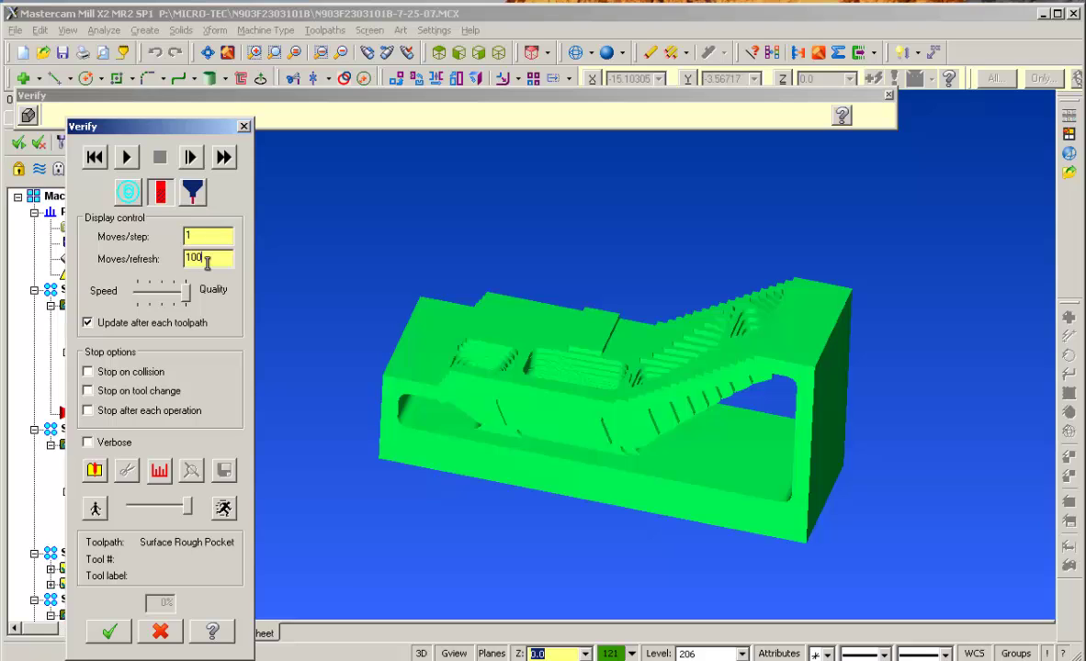
click(92, 467)
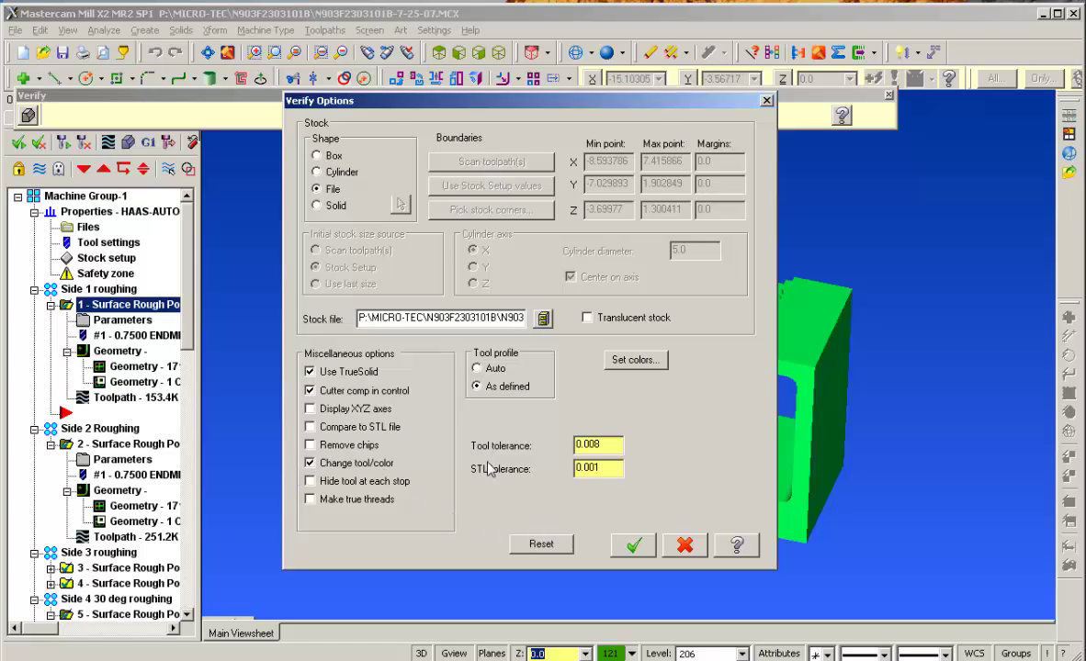
click(317, 156)
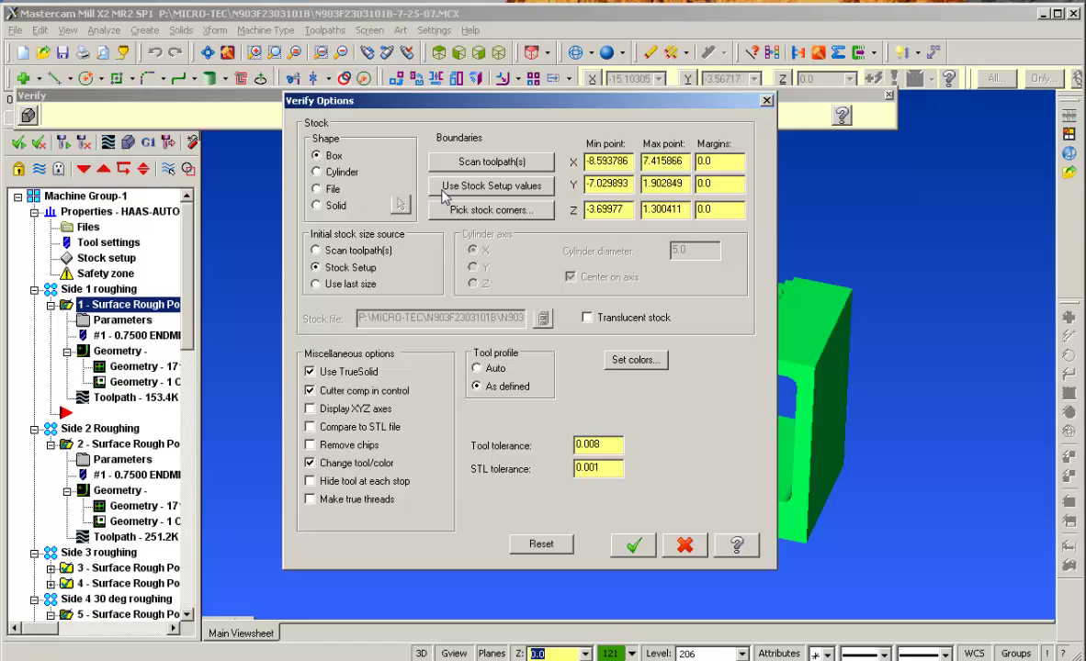
click(633, 546)
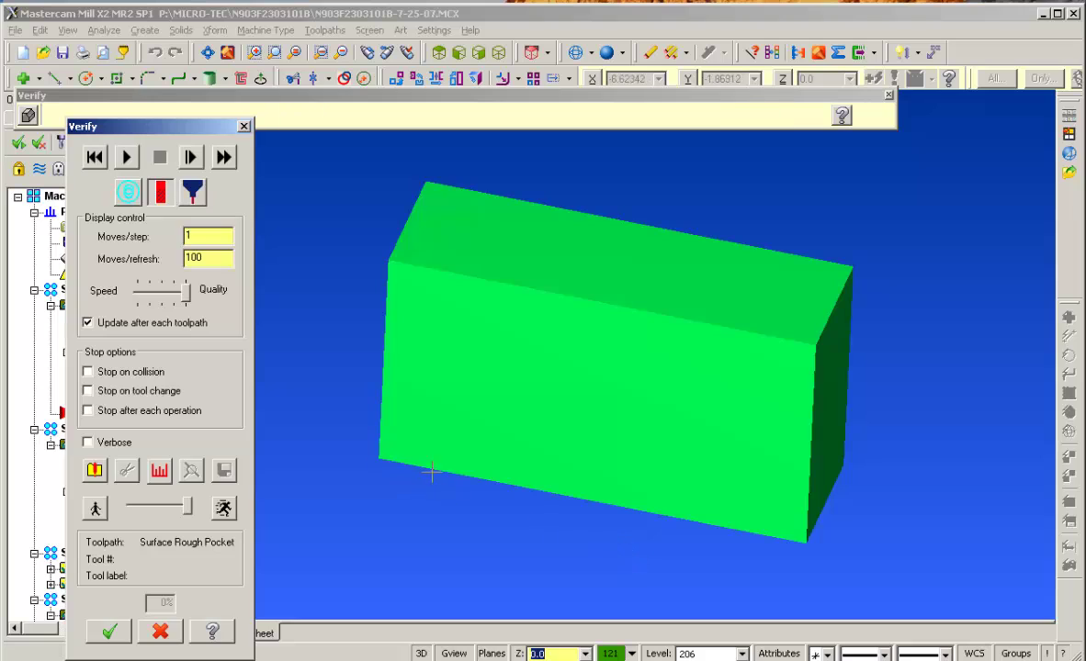
Step: Simulate the rough pocket cut and save the cut stock as STL 'stock ruff one'
click(126, 158)
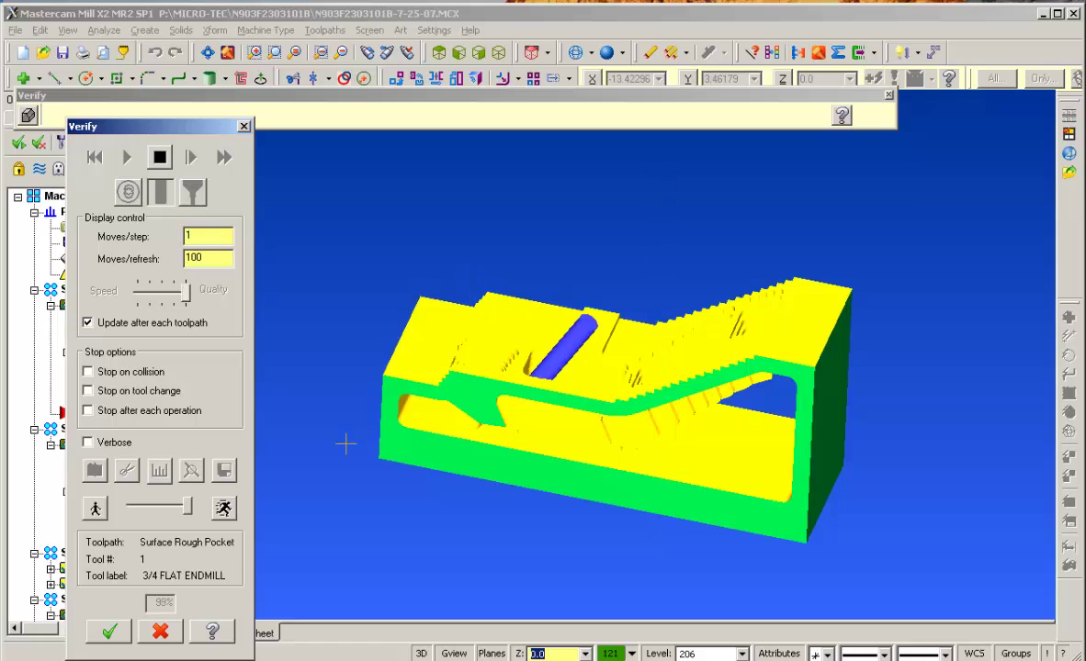
middle_drag(345, 444, 262, 577)
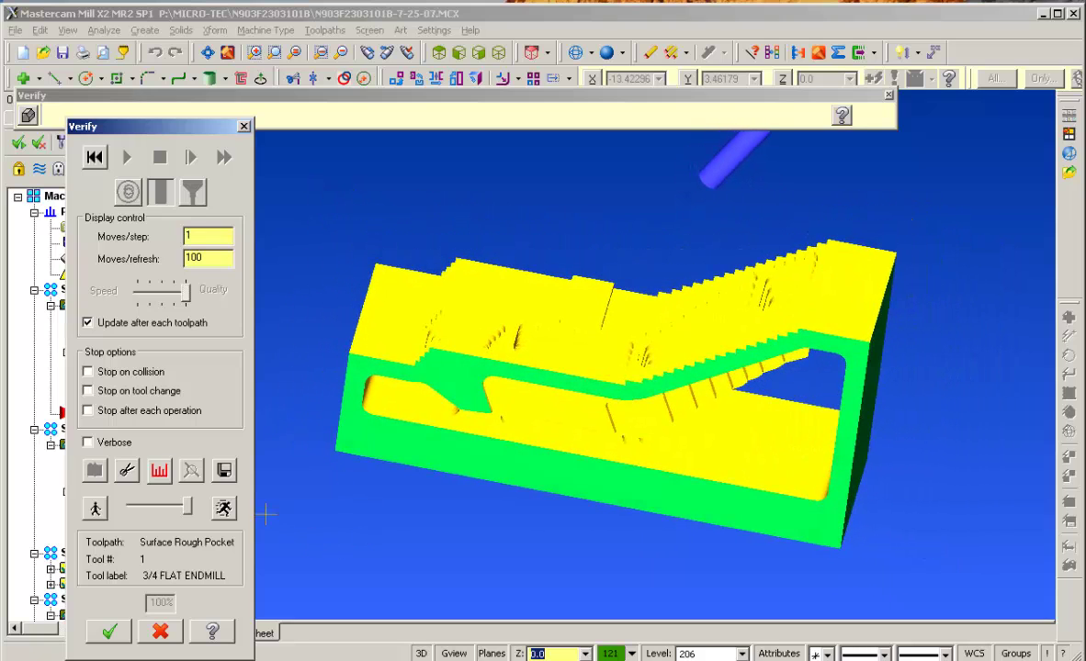
click(225, 471)
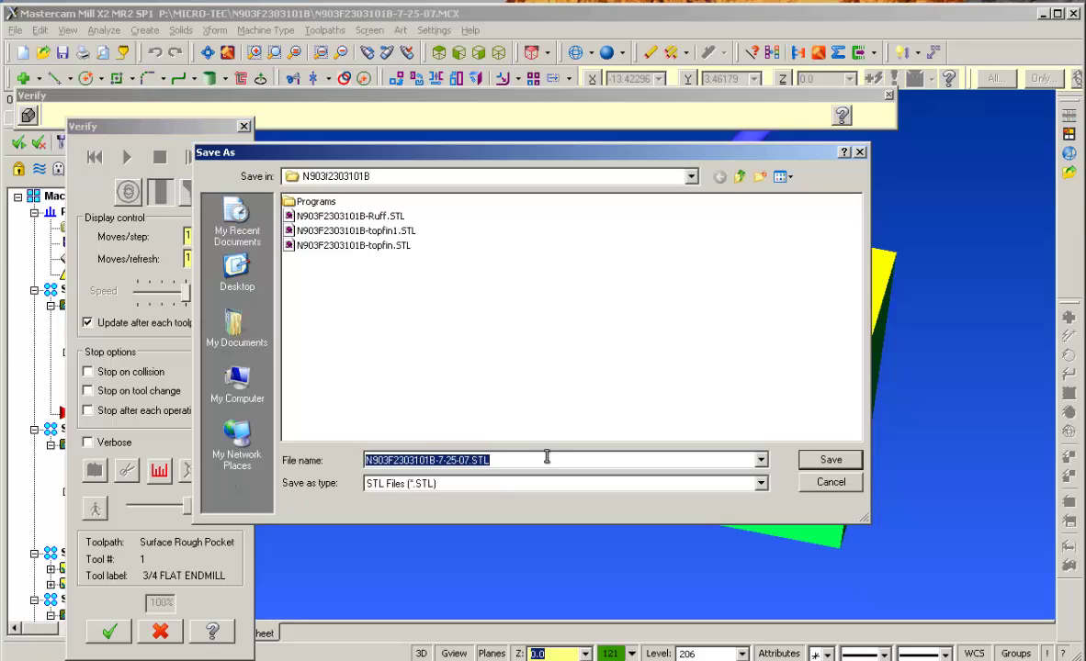
text(stock ruff one)
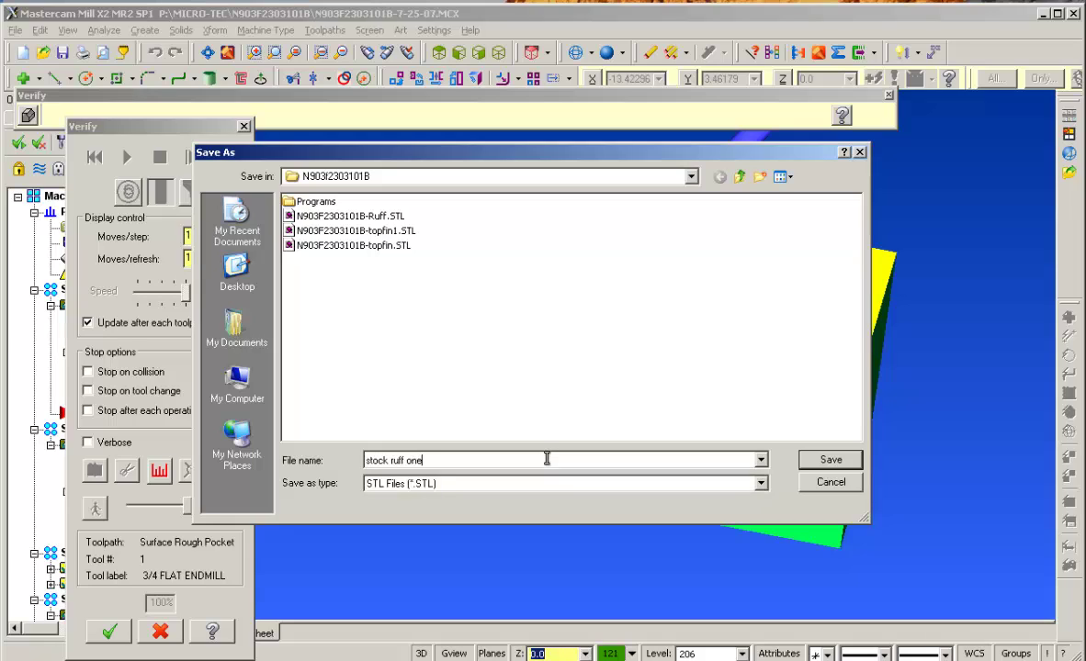
click(827, 459)
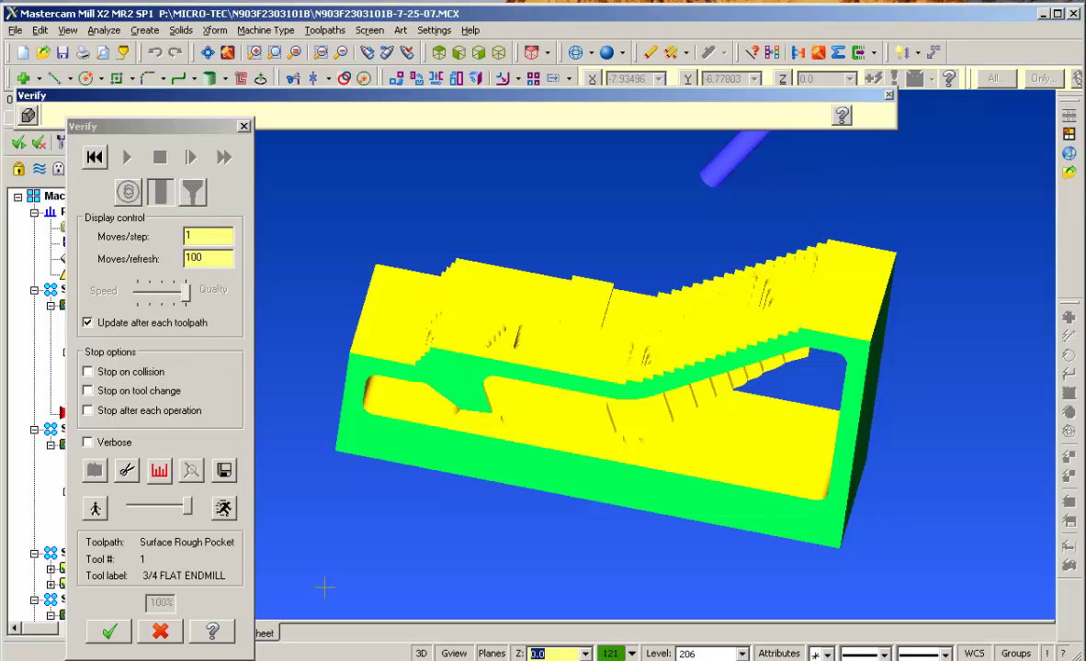
Step: Exit Verify, collapse the roughing groups, and select all Op1 Finish top operations
key(Escape)
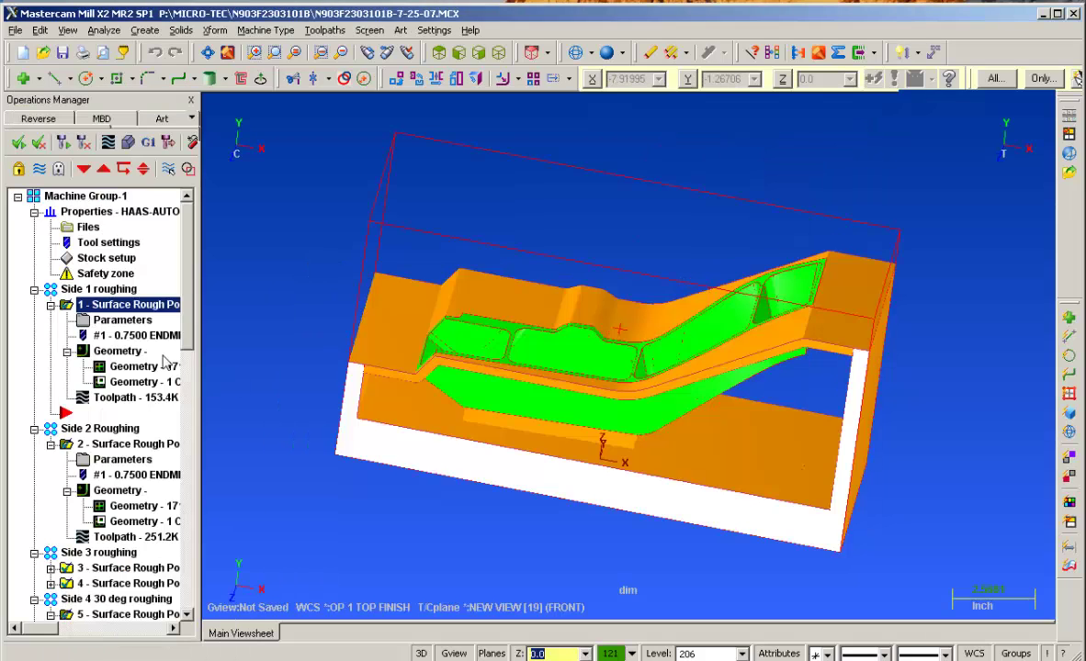
mouse_move(185, 274)
mouse_down()
mouse_move(189, 344)
mouse_move(189, 275)
mouse_up()
click(51, 305)
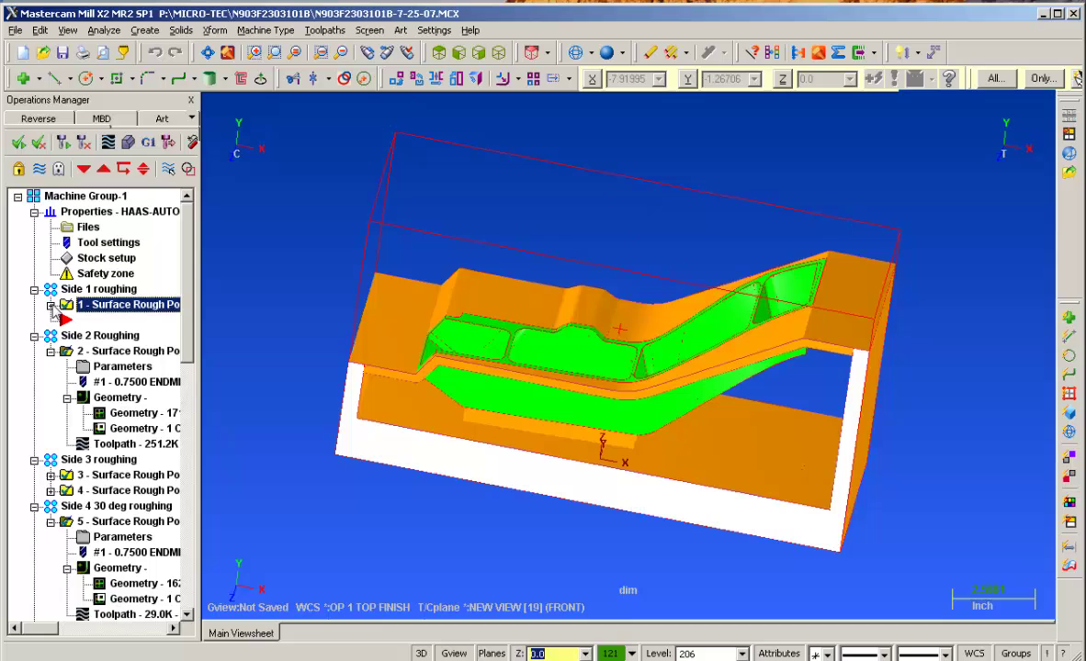
click(51, 351)
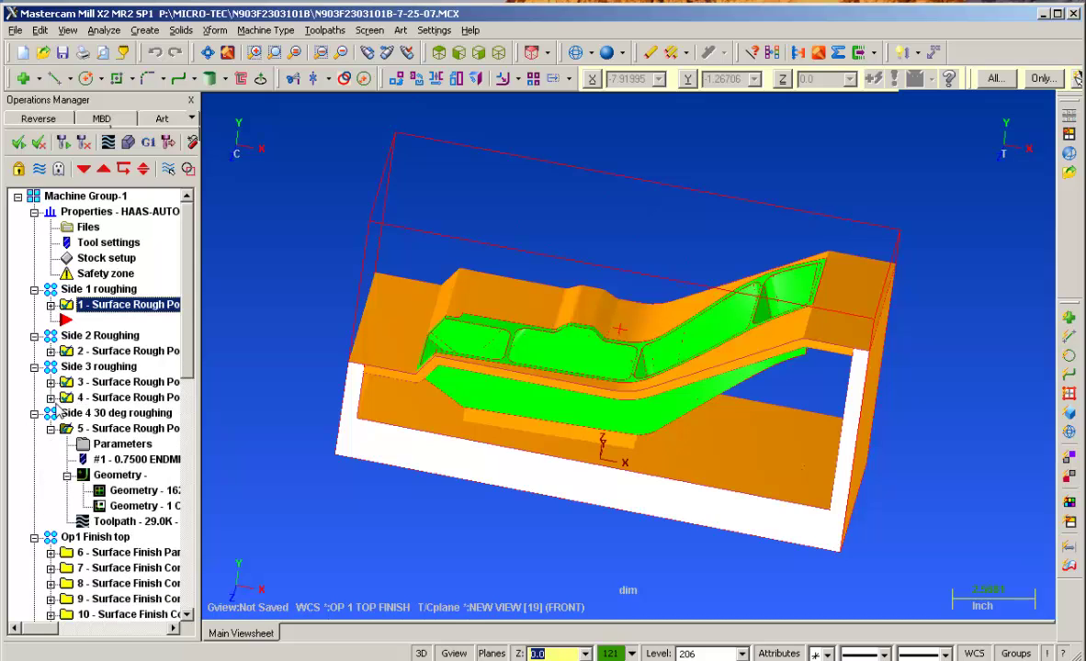
click(34, 413)
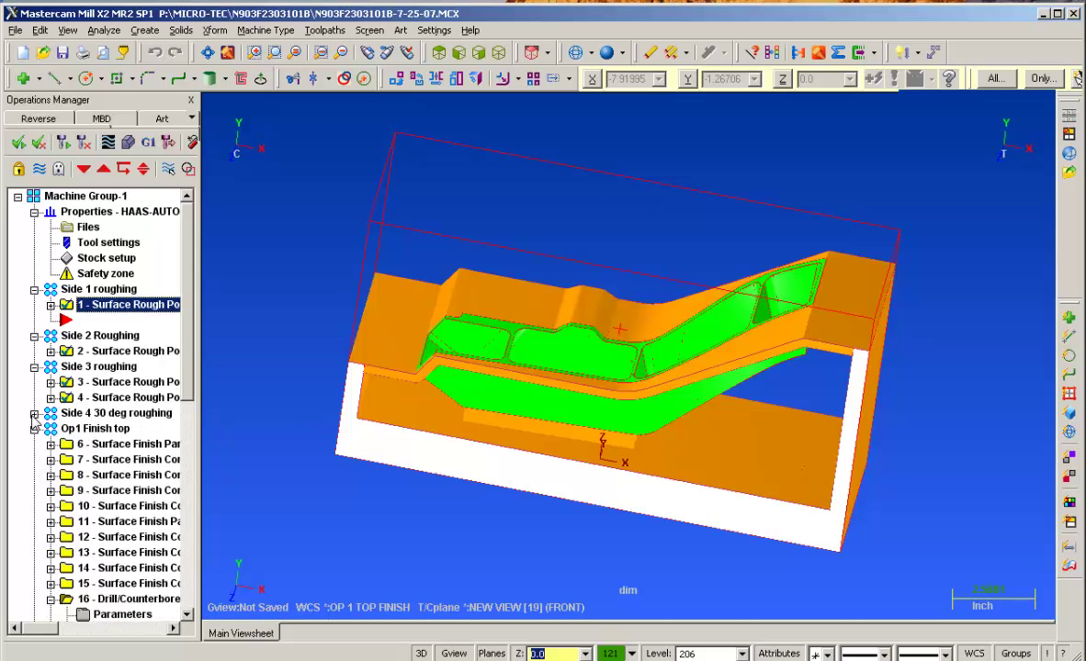
click(34, 367)
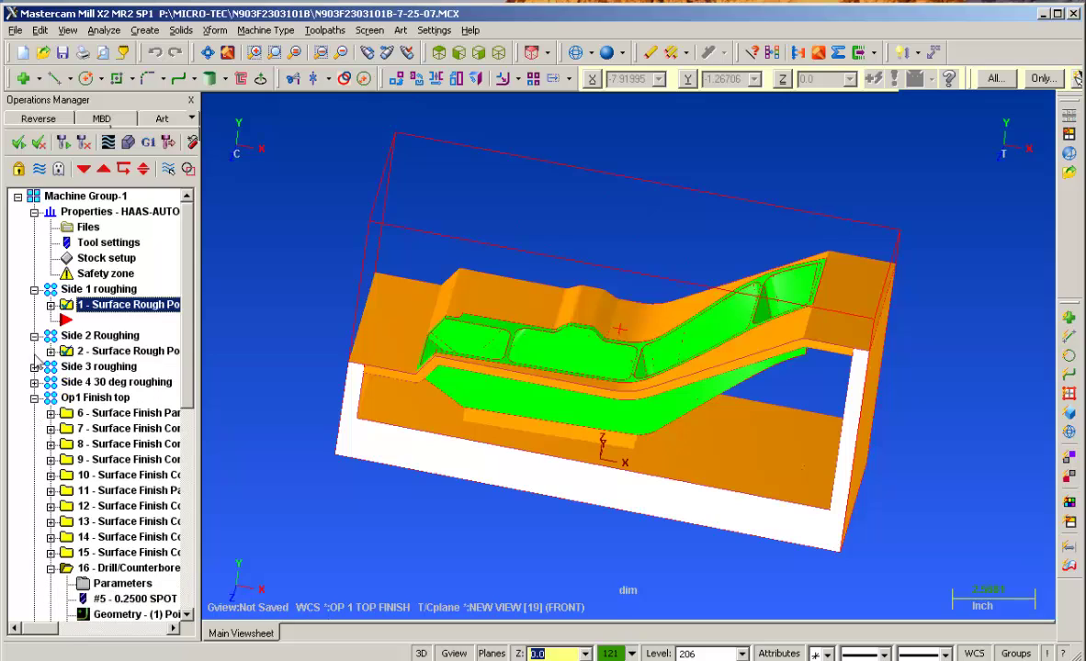
click(68, 399)
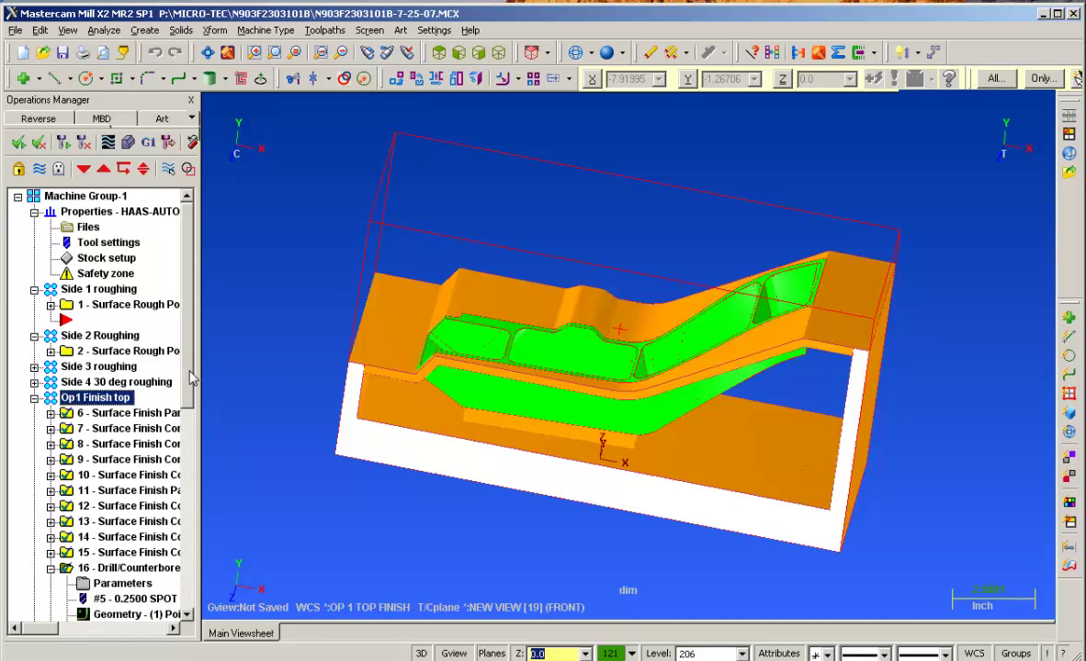
scroll(188, 377, down, 3)
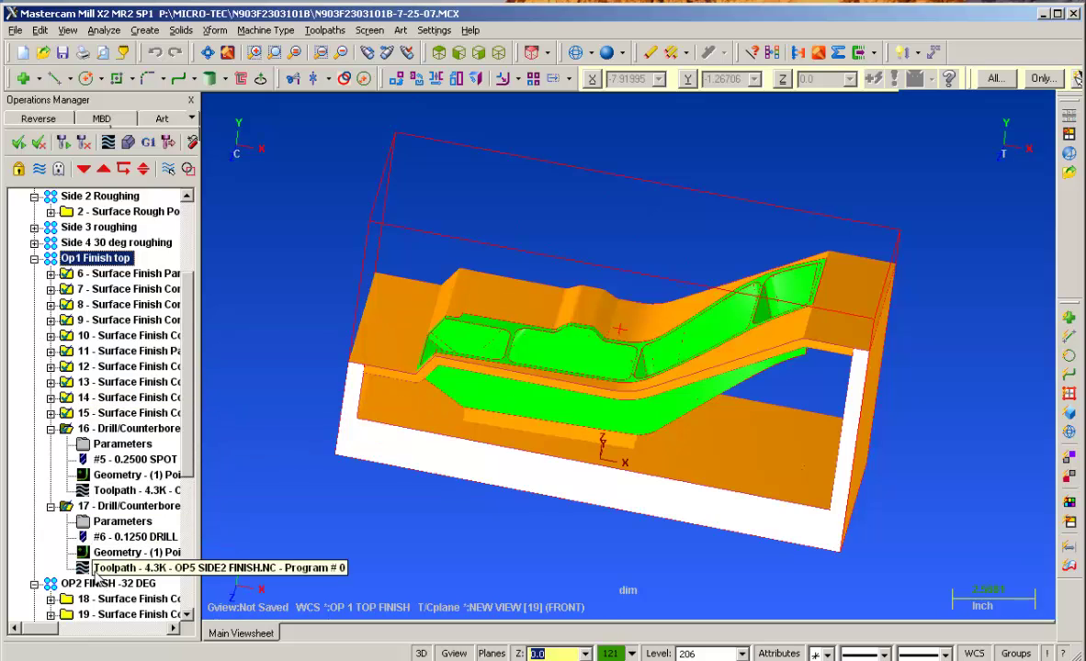
Step: Verify Op1 Finish top using stock loaded from the file stock ruff one.STL
click(129, 147)
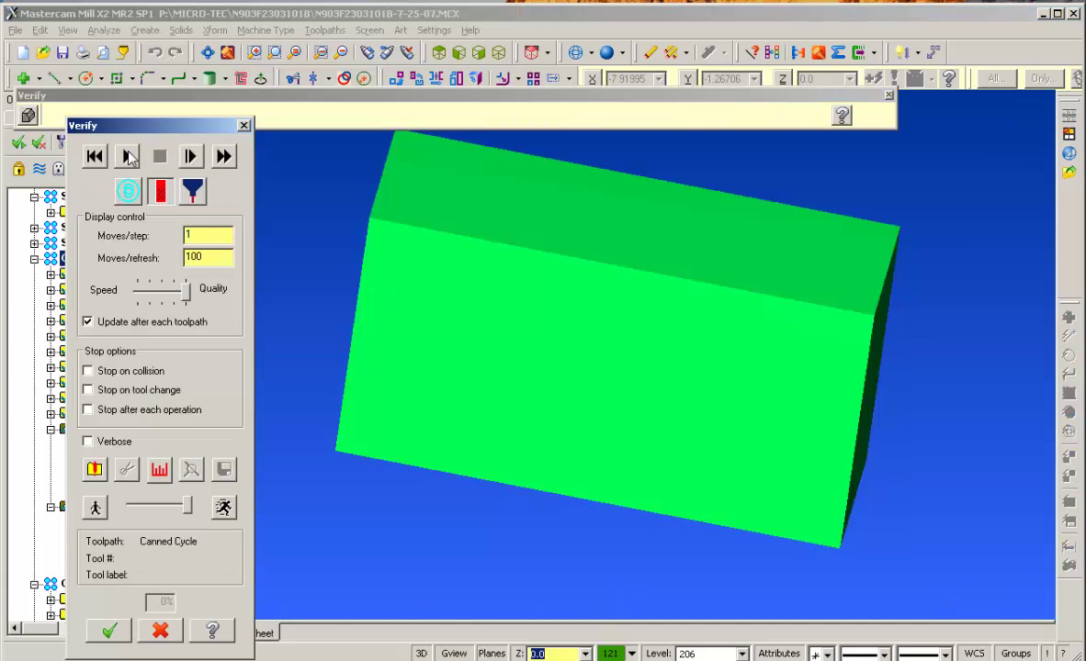
click(95, 470)
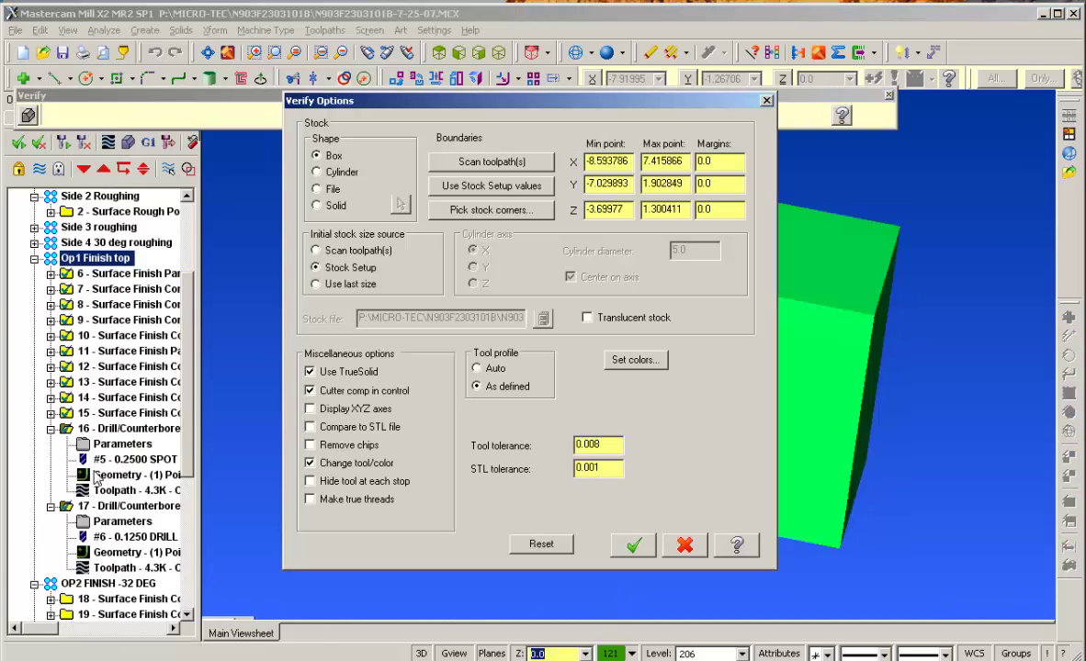
click(317, 188)
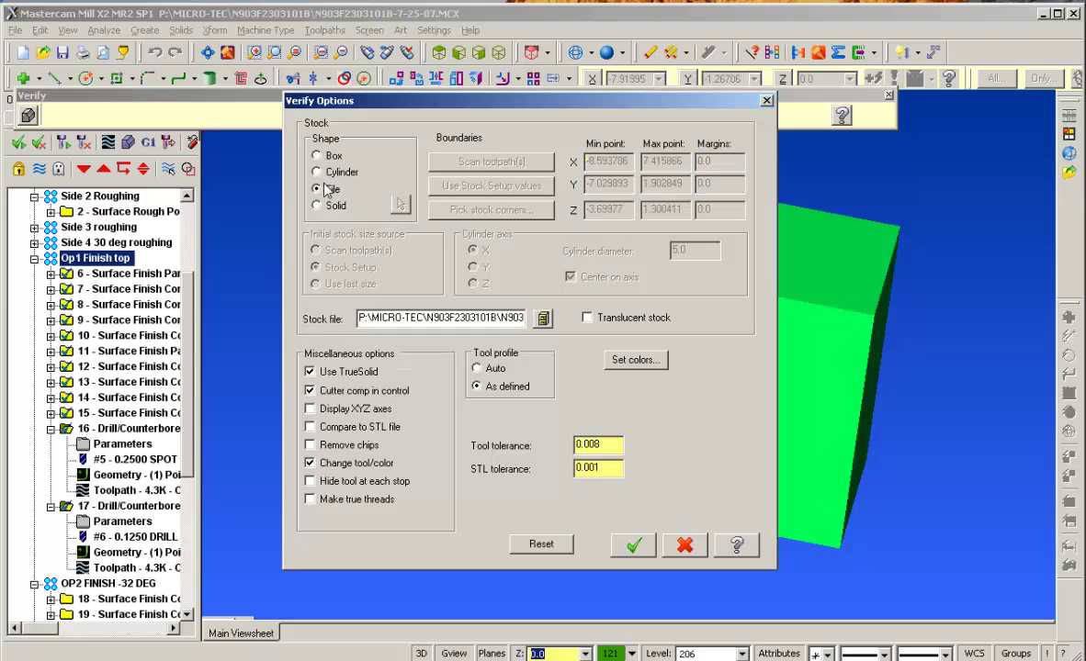
click(543, 318)
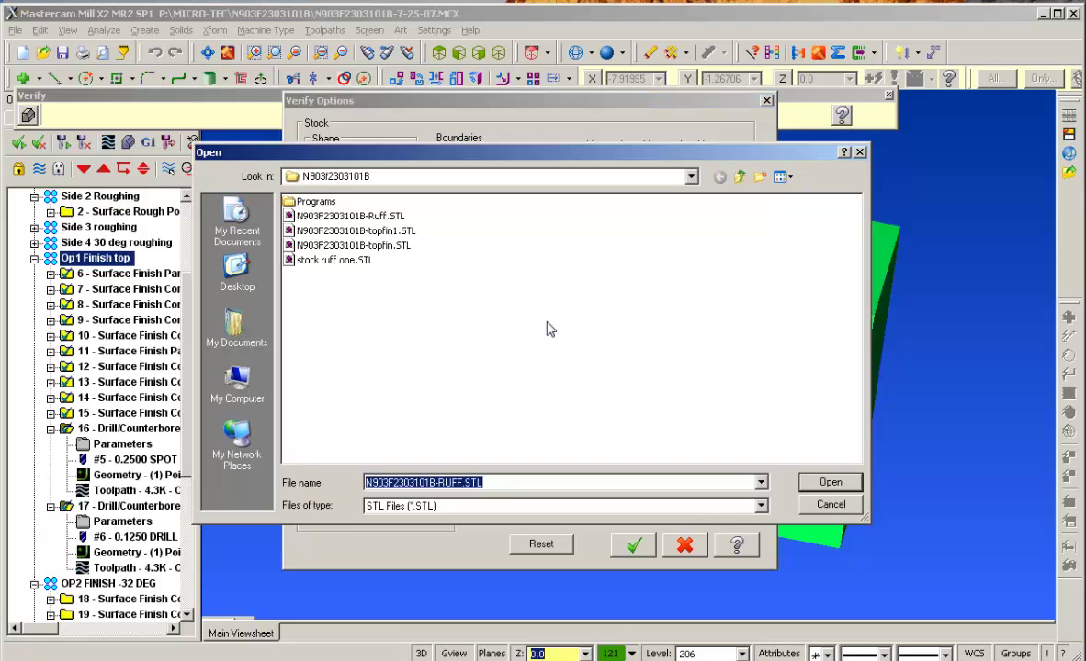
click(335, 261)
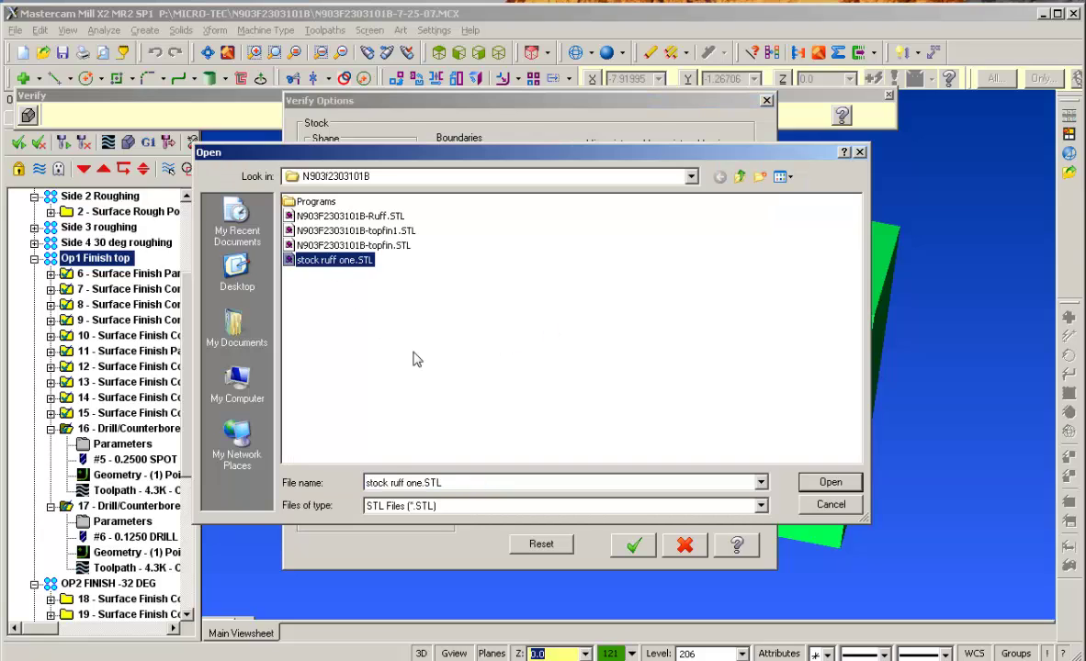
click(830, 483)
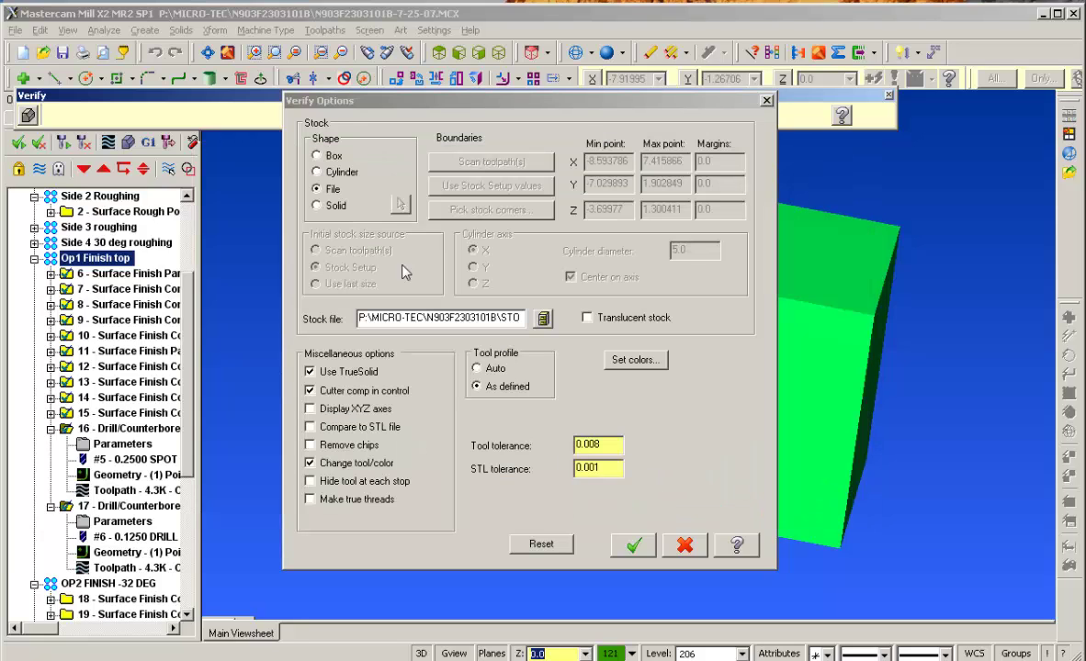
click(634, 547)
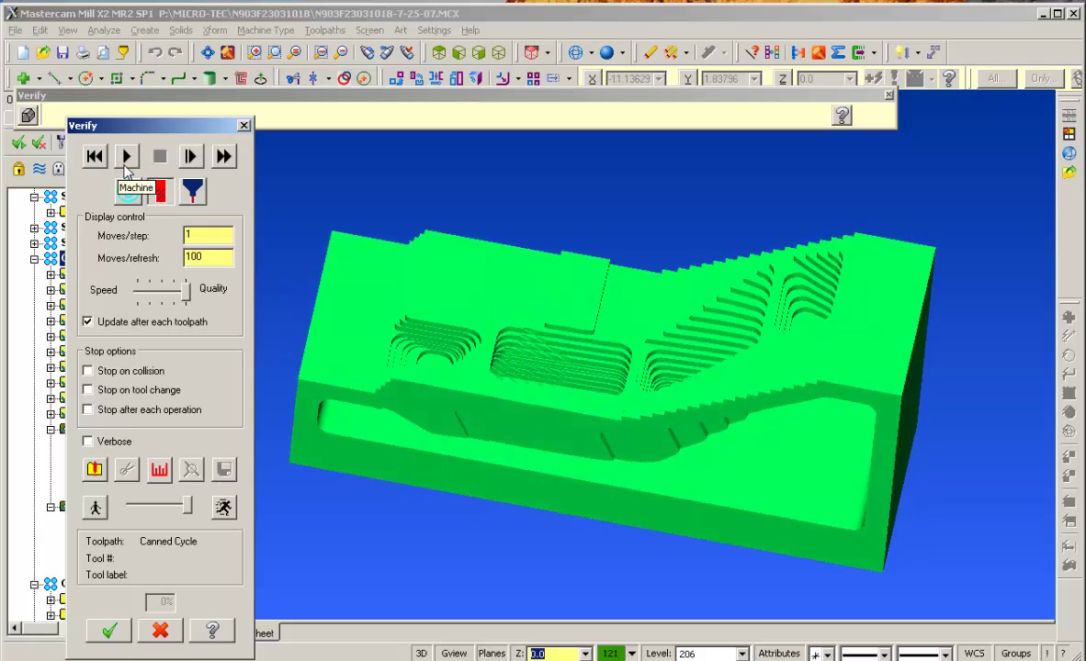
Step: Simulate the Op1 Finish top operations on the roughed stock and orbit to inspect the finish
click(126, 158)
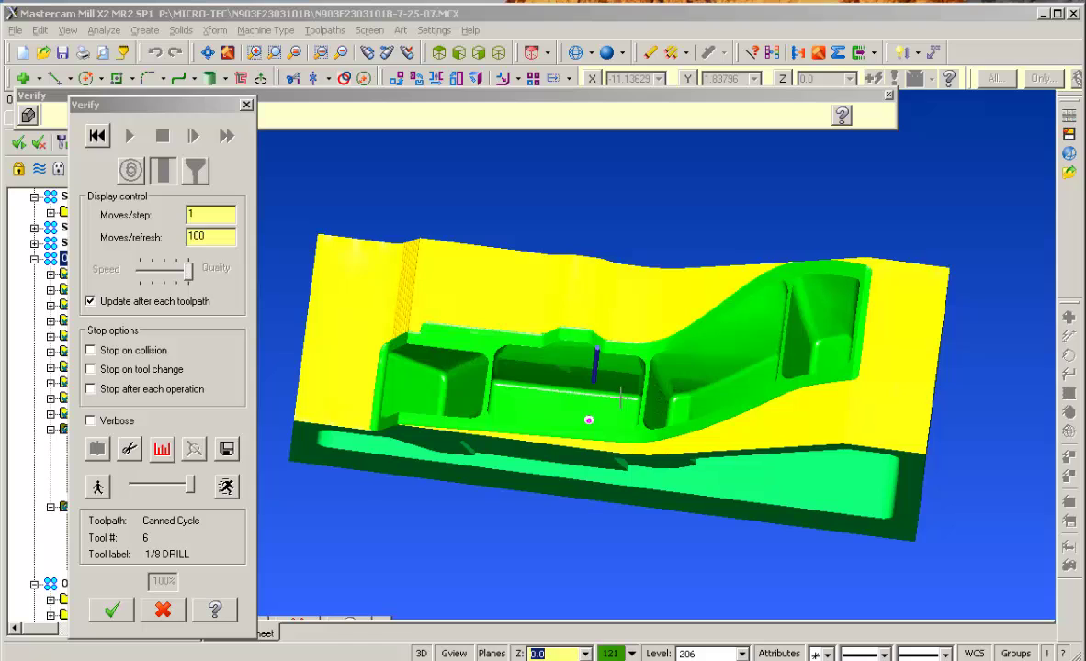
middle_drag(621, 397, 620, 397)
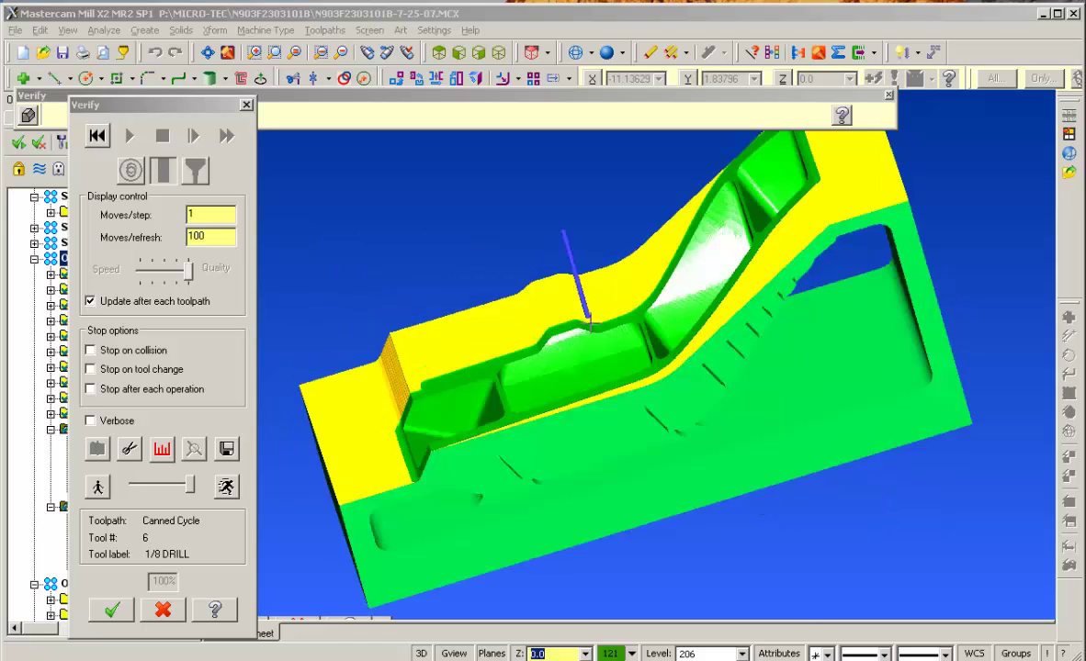
Step: Save the finish-verified stock as STL 'Stock fin-1' and exit verification
click(227, 449)
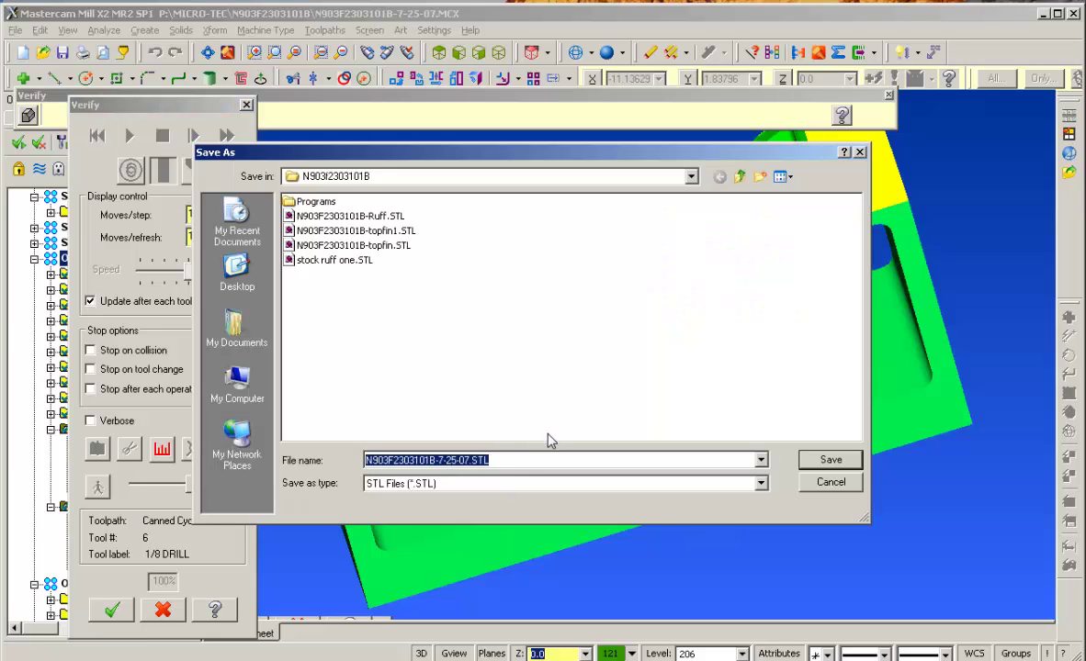
text(St)
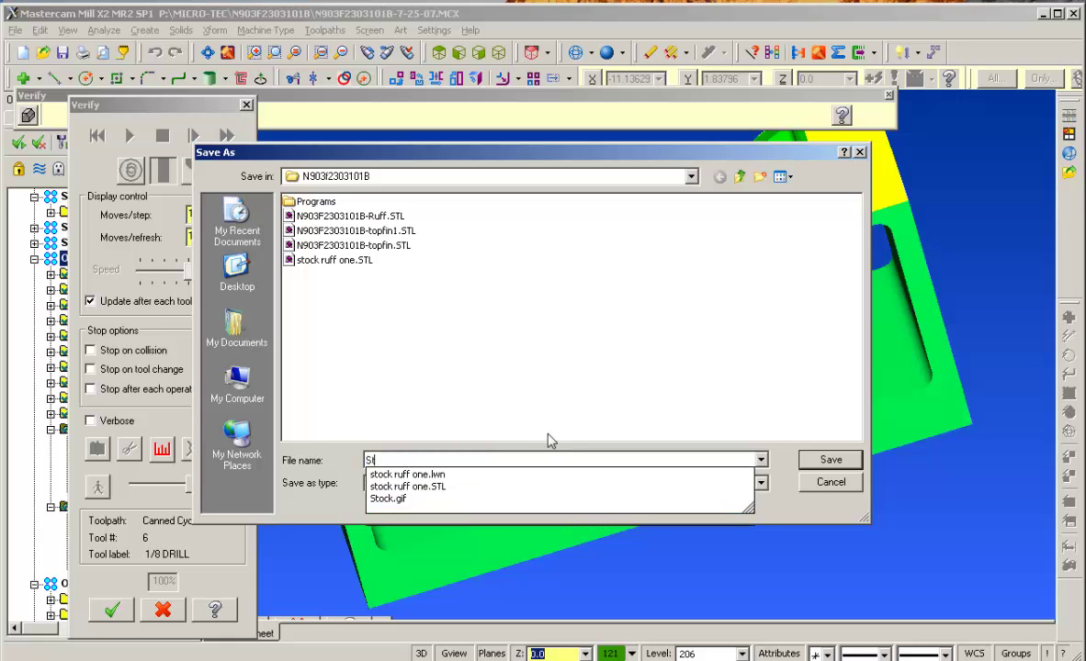
text(ock fin)
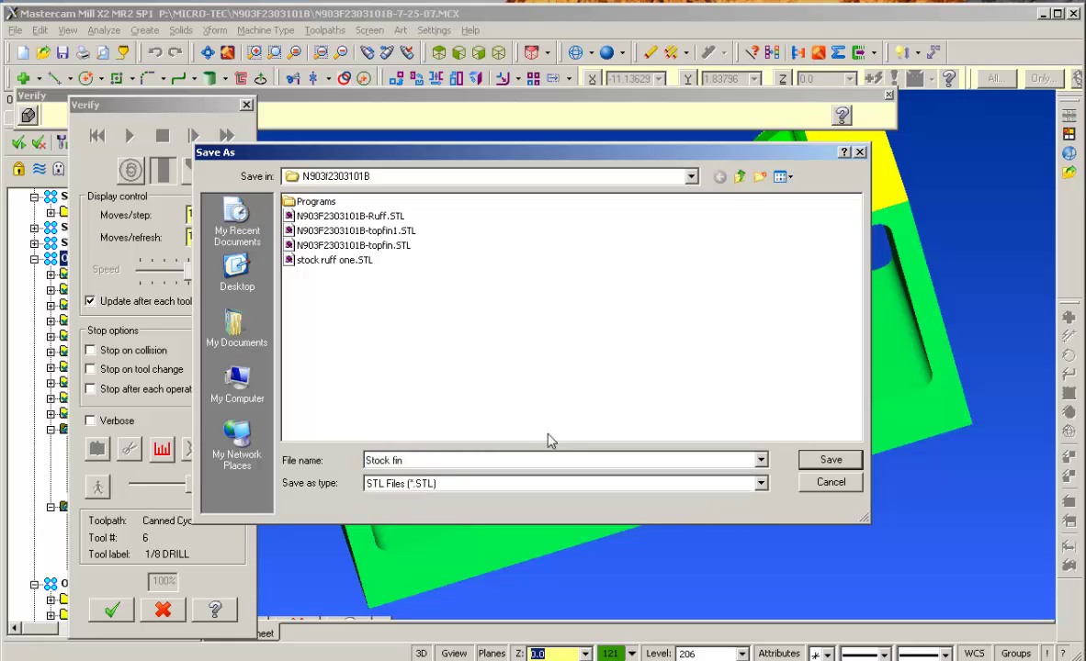
text(-1)
click(853, 462)
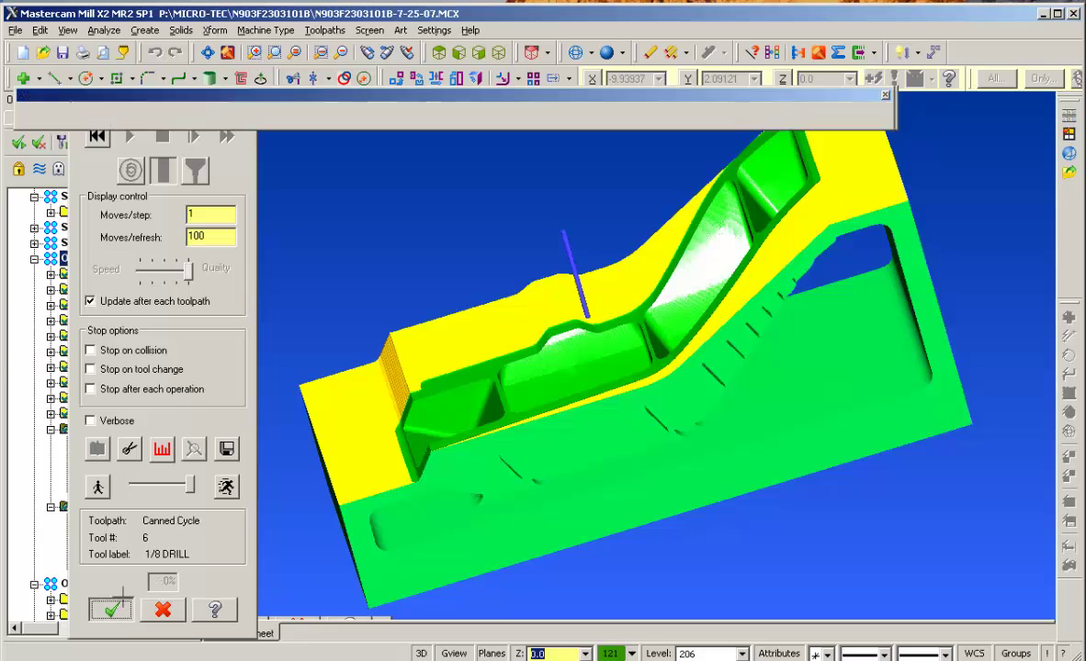
click(112, 610)
Step: Make 32 DEG FINISH the current WCS, tool plane and construction plane in View Manager
middle_drag(327, 444, 674, 457)
right_click(780, 163)
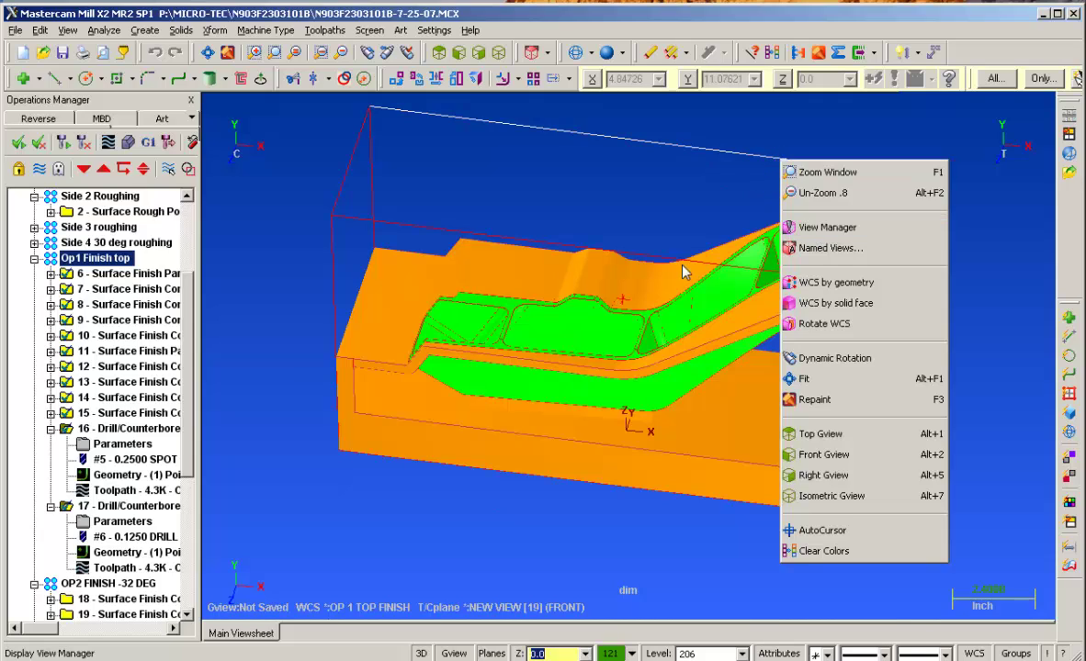
click(824, 230)
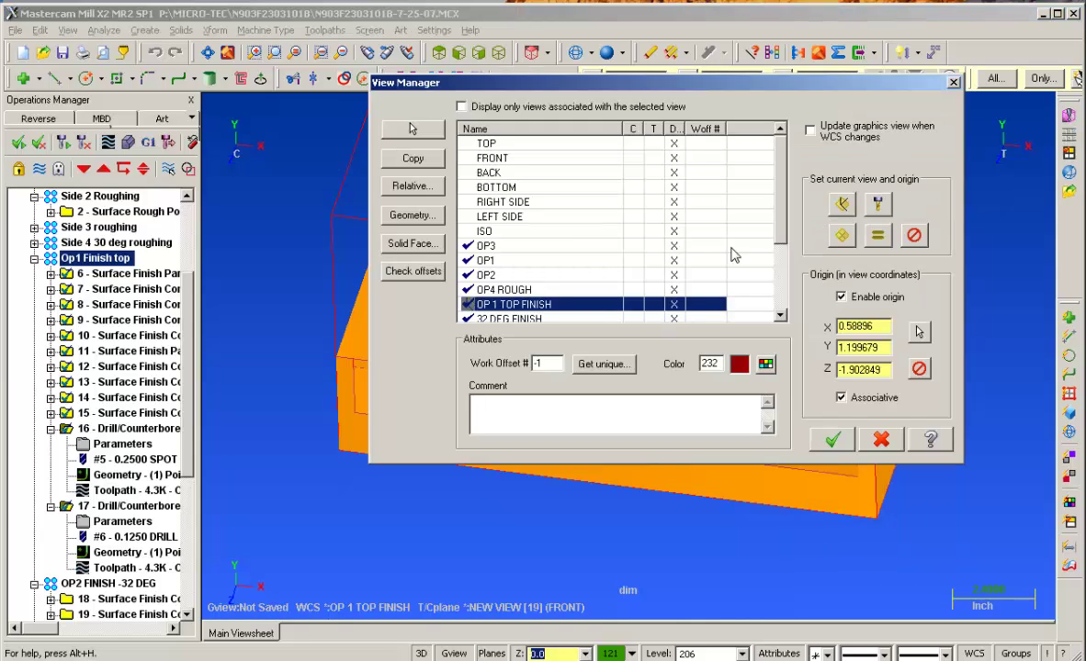
drag(780, 217, 780, 245)
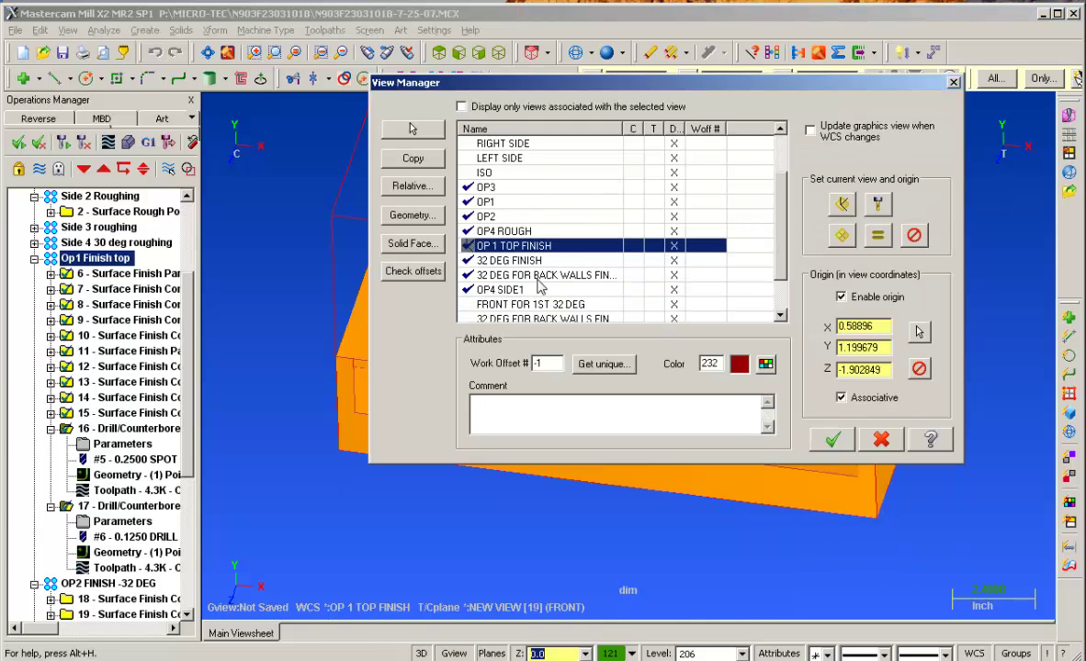
click(486, 260)
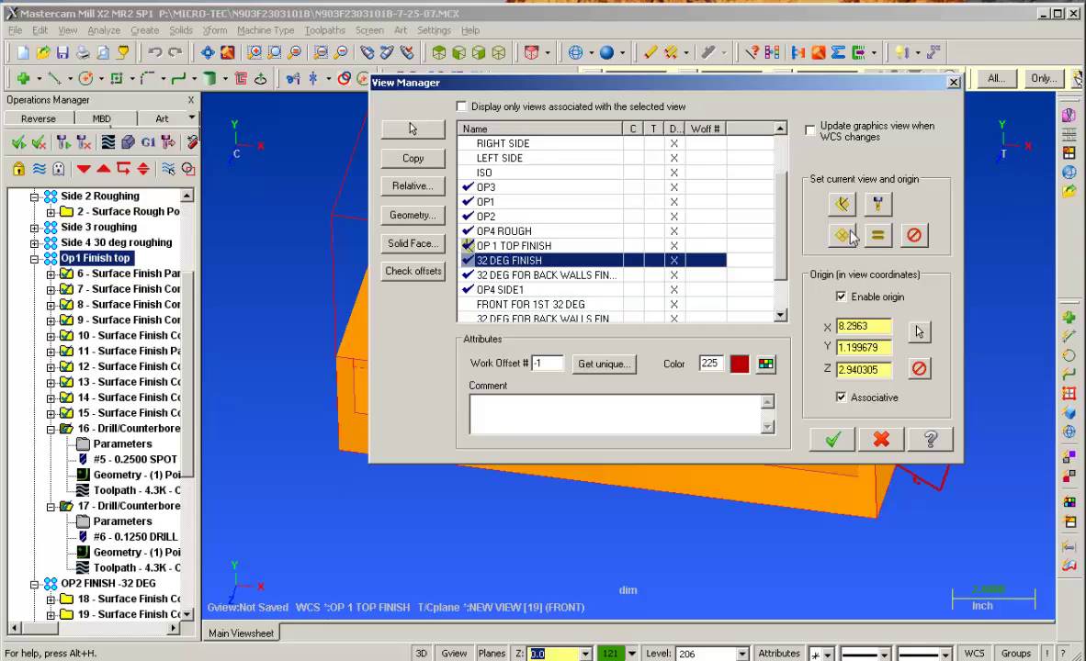
click(877, 235)
click(833, 441)
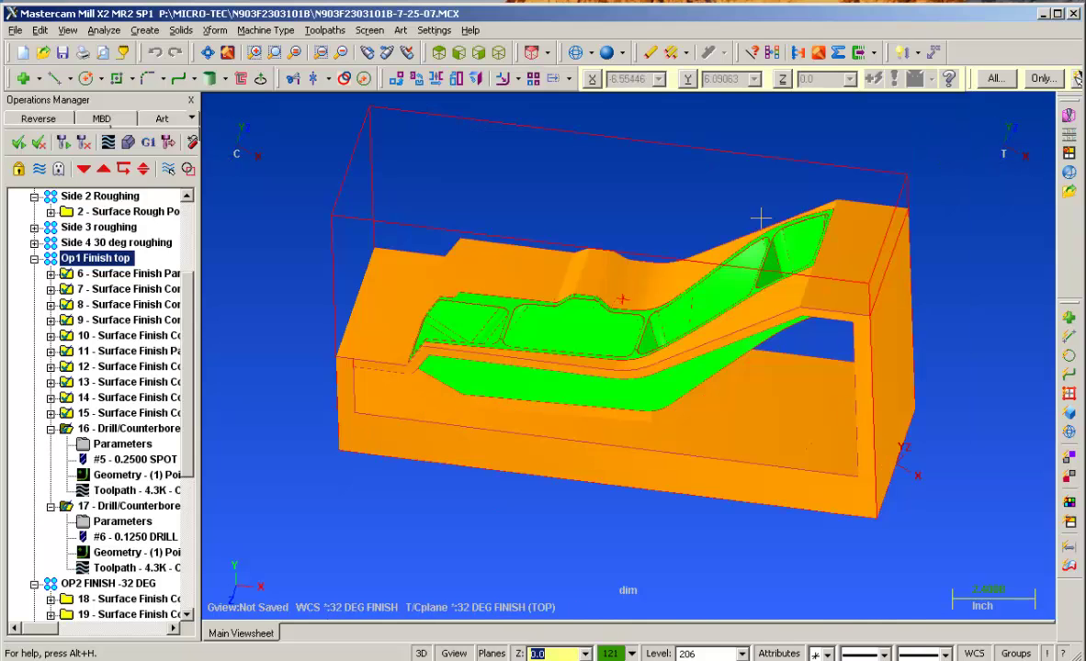
Step: Switch to an isometric view, orbit the part, and select back-wall finishing operations 20–23
right_click(684, 197)
click(728, 530)
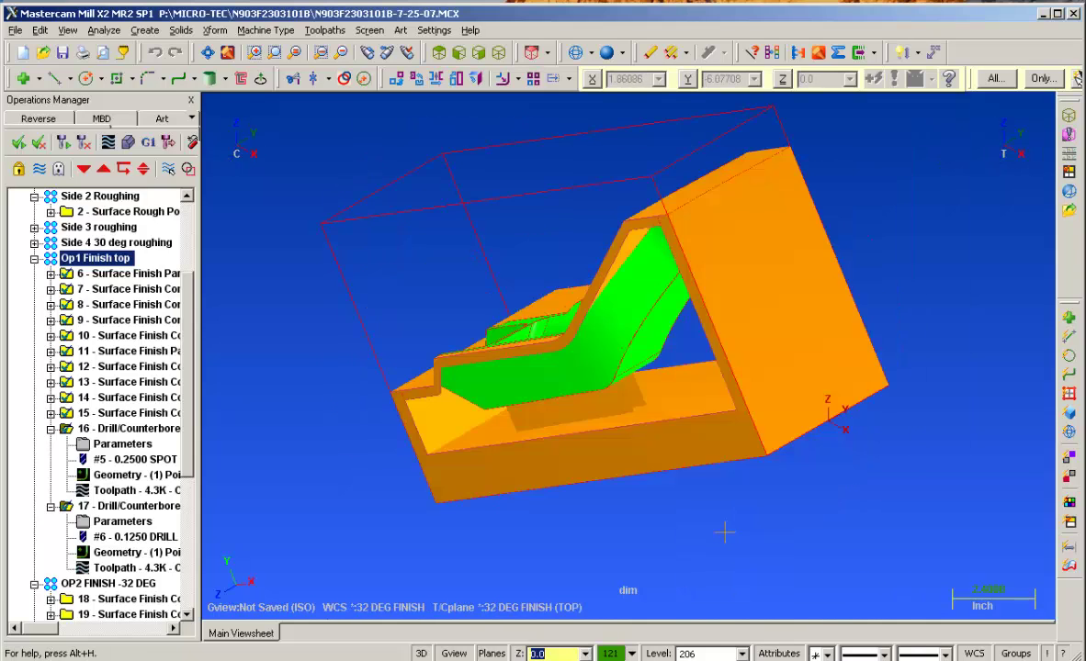
middle_drag(808, 460, 869, 428)
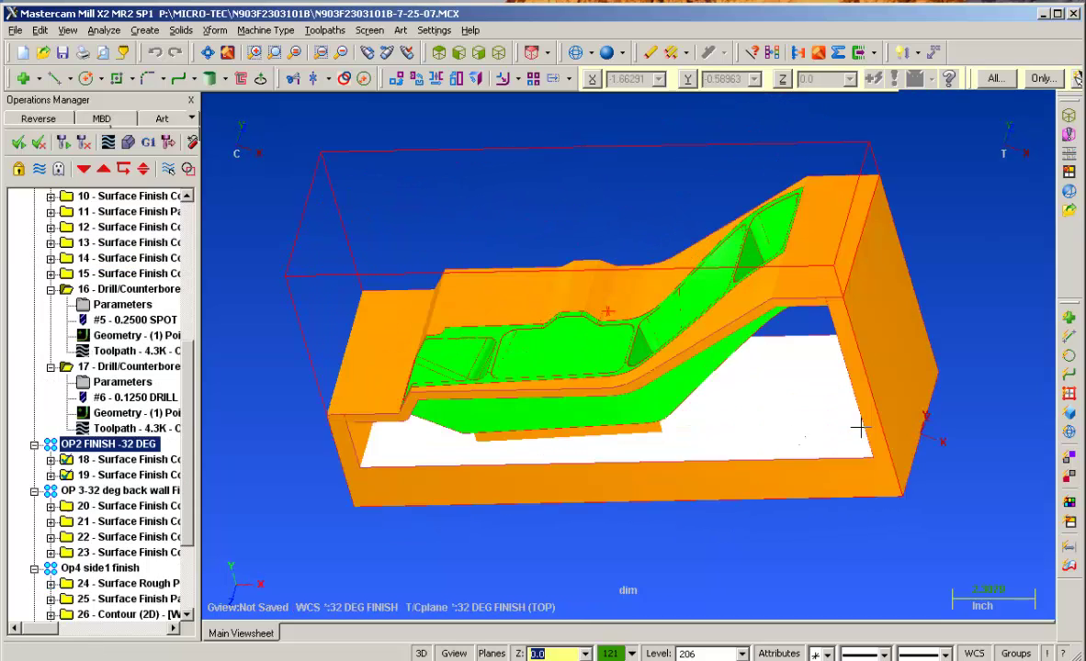
middle_drag(860, 429, 901, 456)
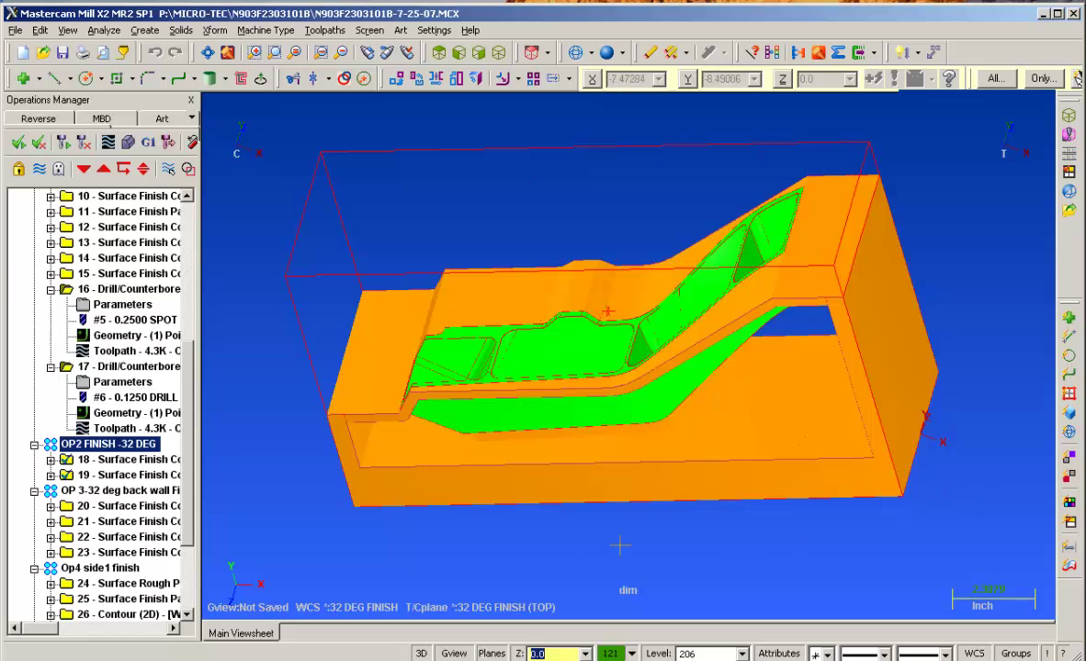
middle_drag(592, 584, 918, 452)
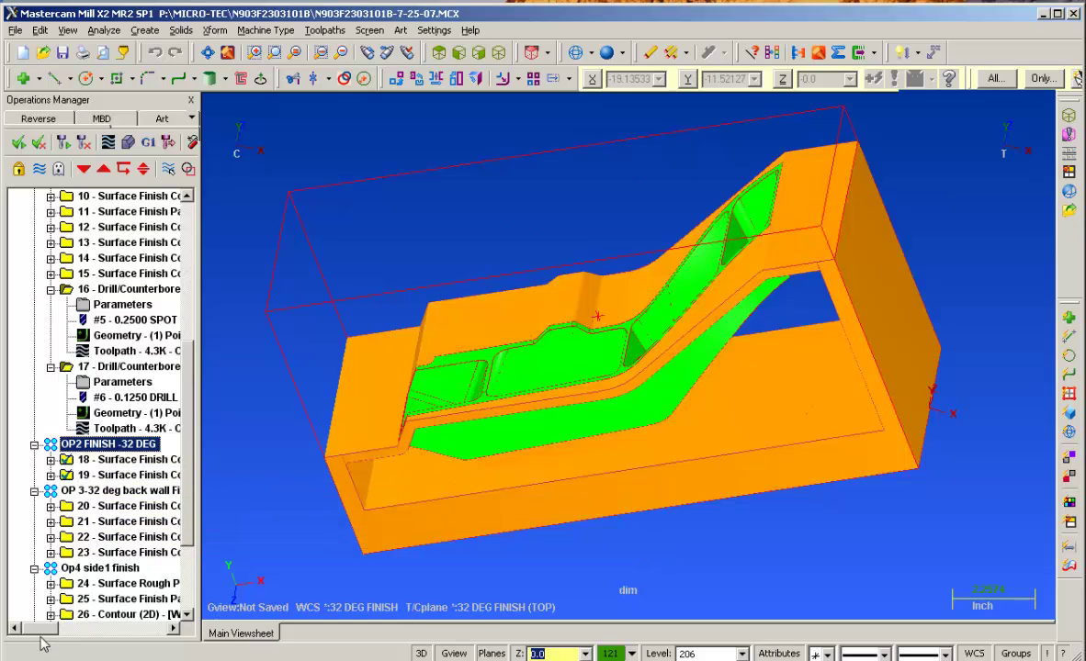
mouse_move(48, 630)
mouse_down()
mouse_move(87, 630)
mouse_move(46, 629)
mouse_up()
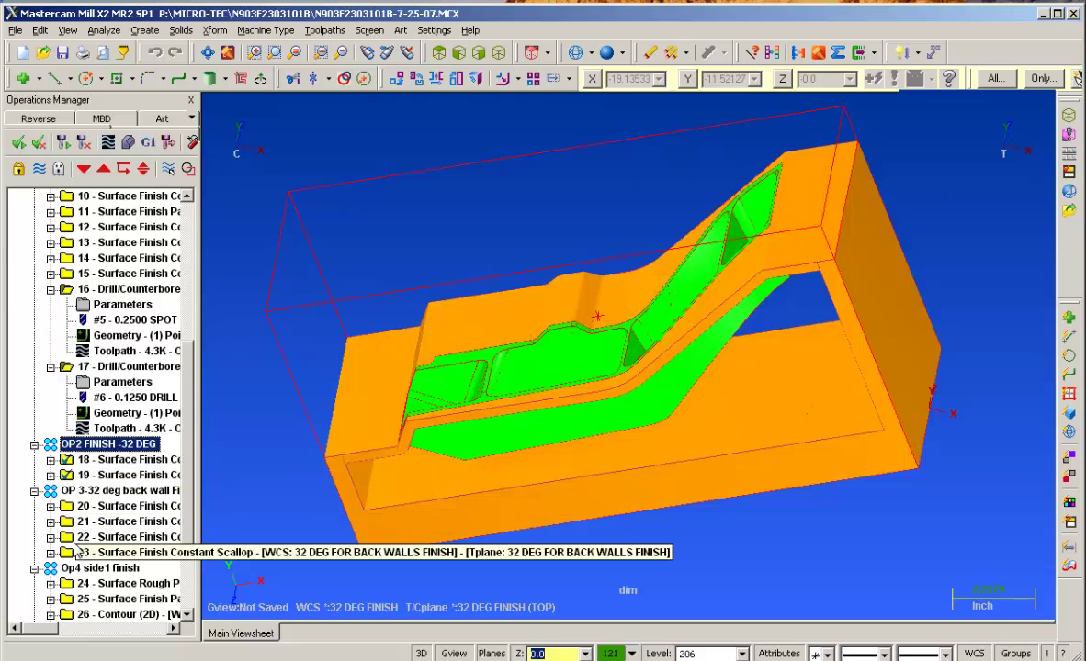
shift+click(92, 552)
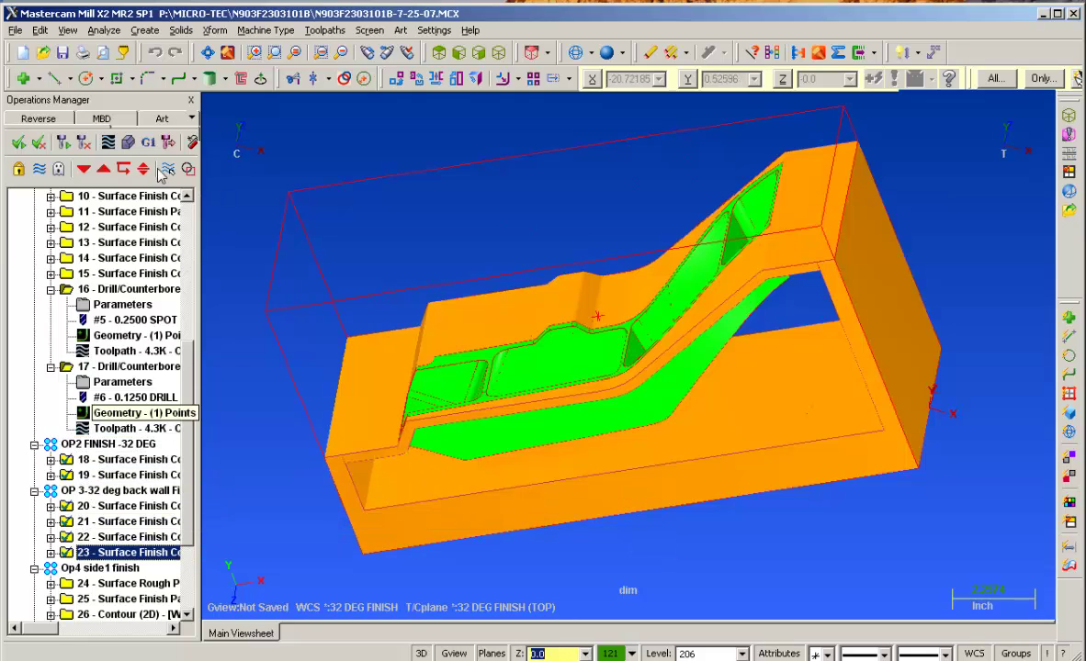
Step: Verify the back-wall operations using the saved Stock fin-1.STL as the stock
click(128, 143)
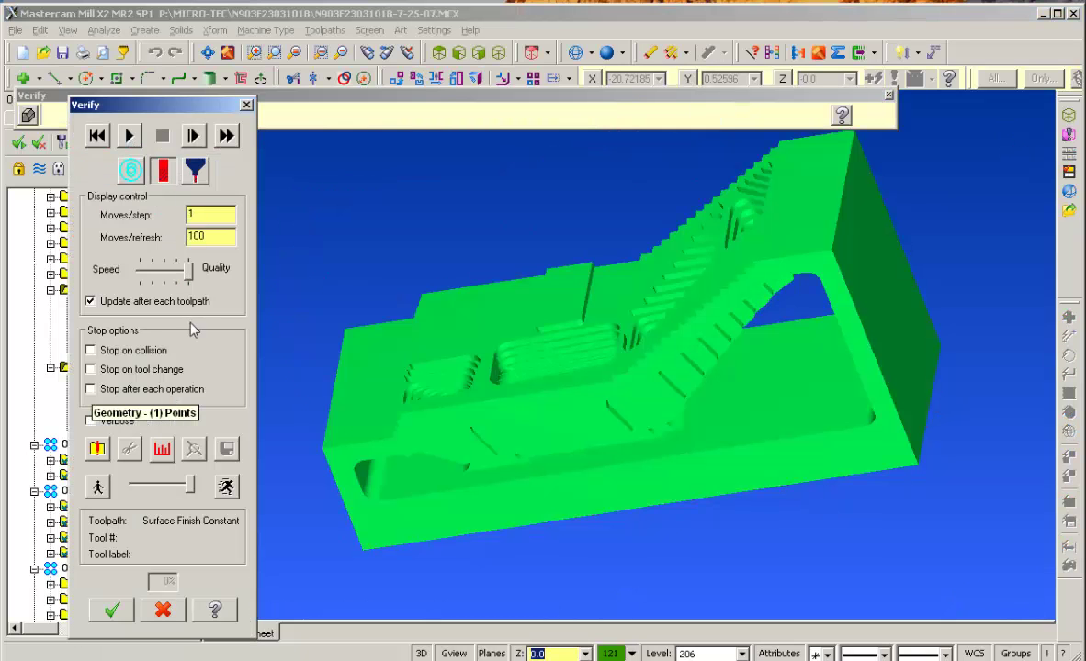
middle_drag(472, 371, 208, 358)
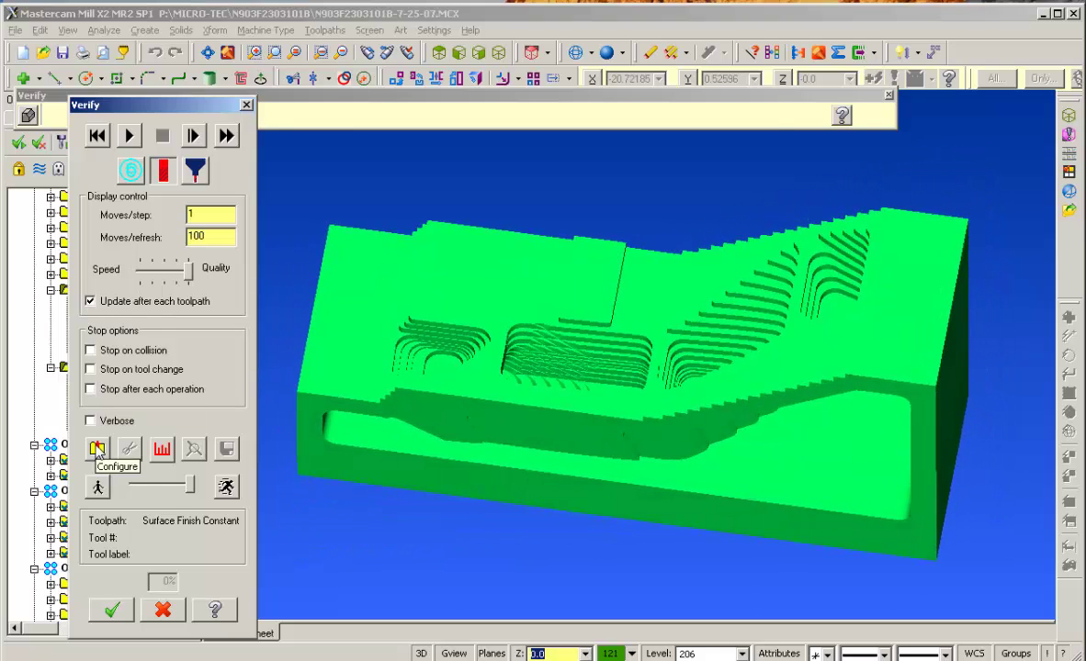
click(97, 448)
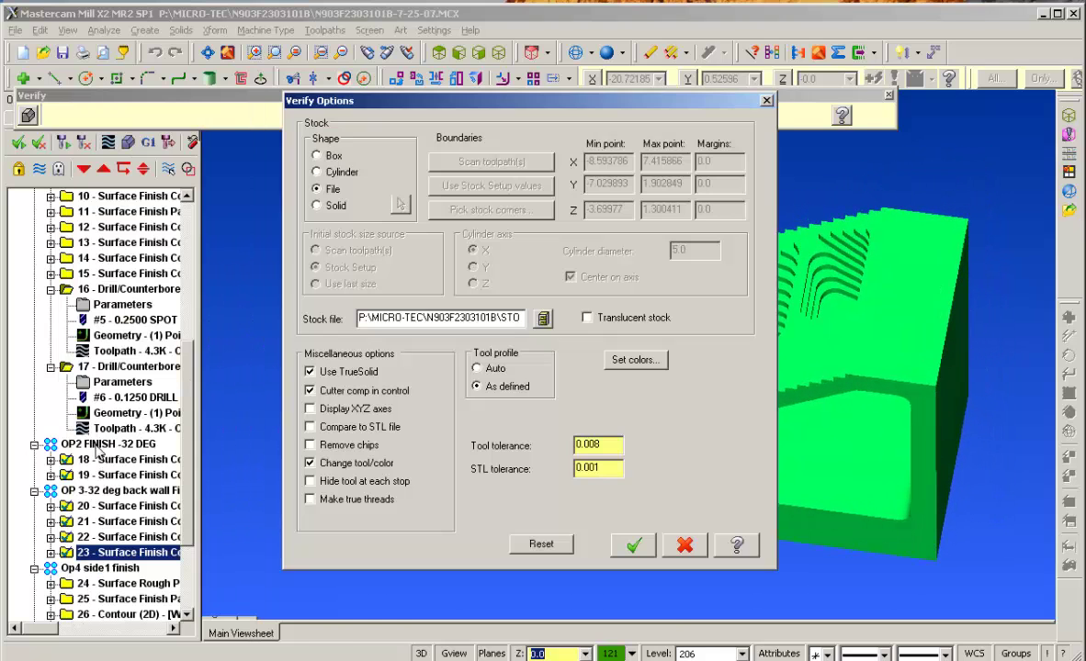
click(545, 318)
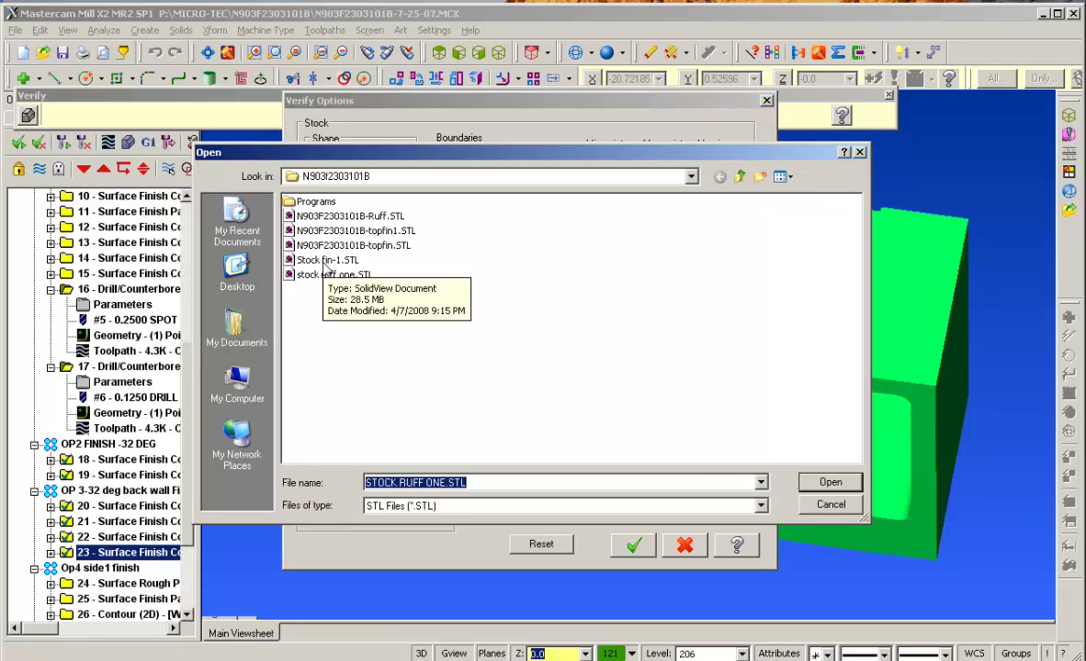
click(327, 260)
click(830, 482)
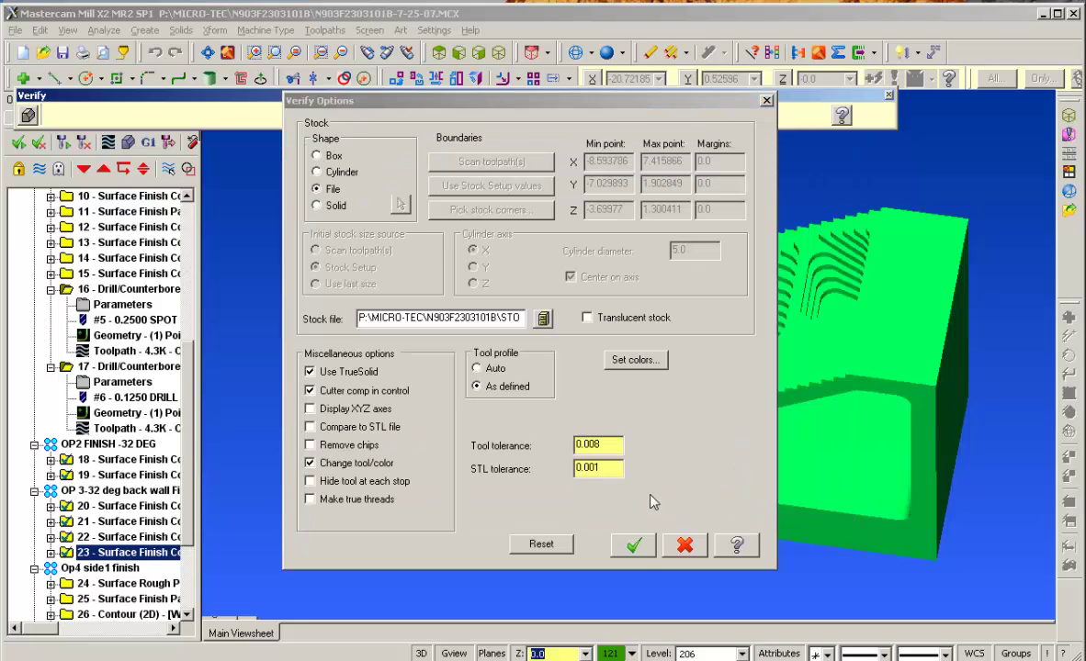
click(634, 546)
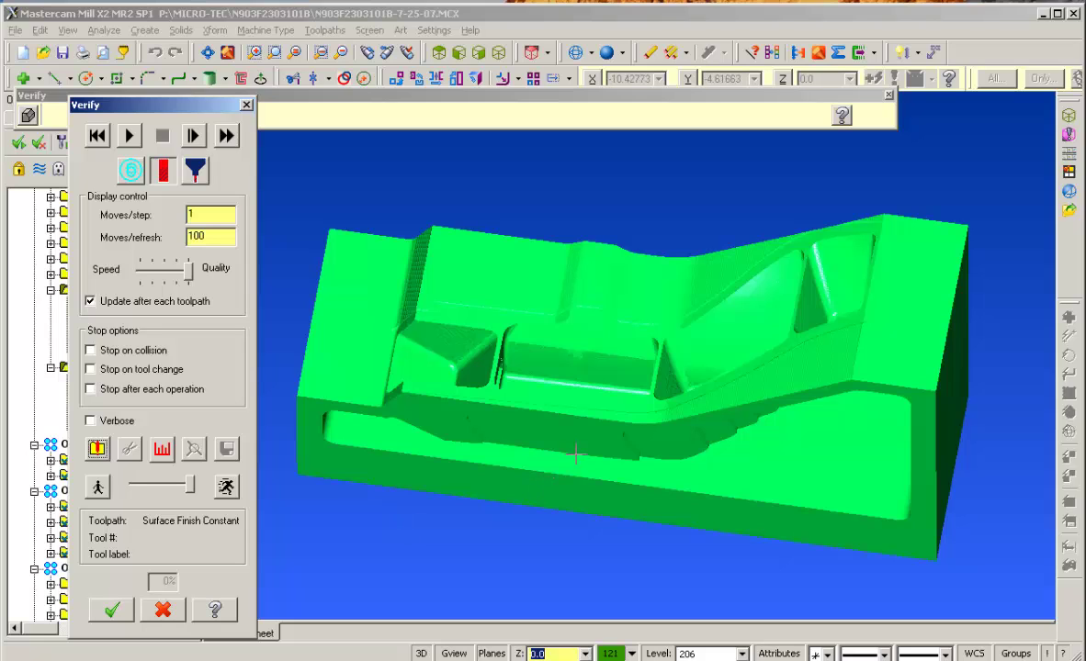
scroll(576, 453, up, 1)
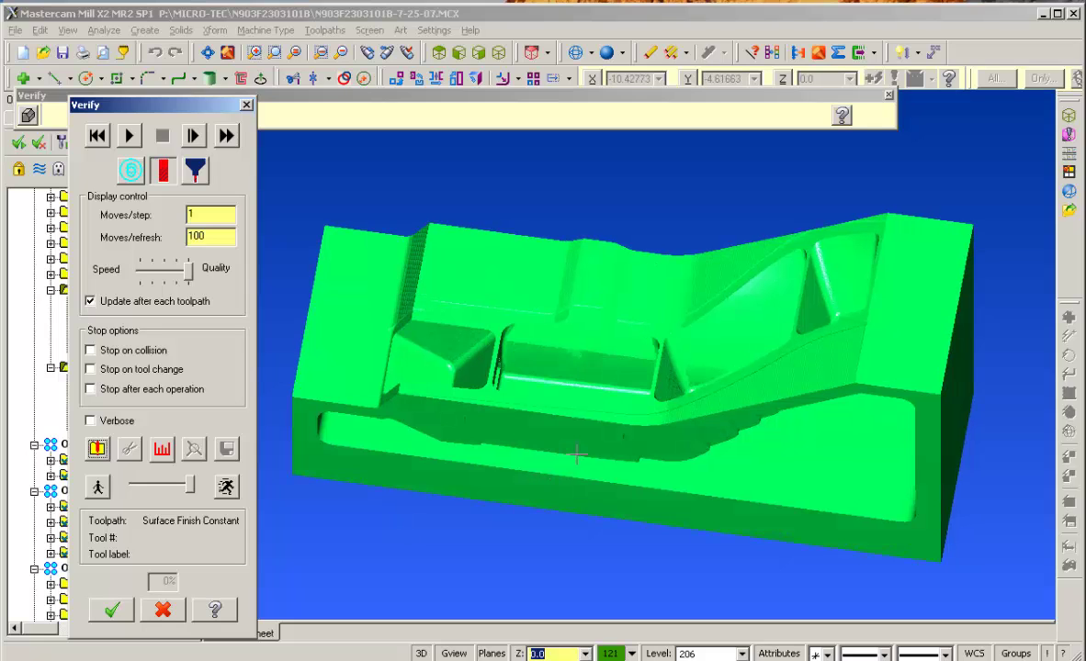
middle_drag(576, 453, 606, 404)
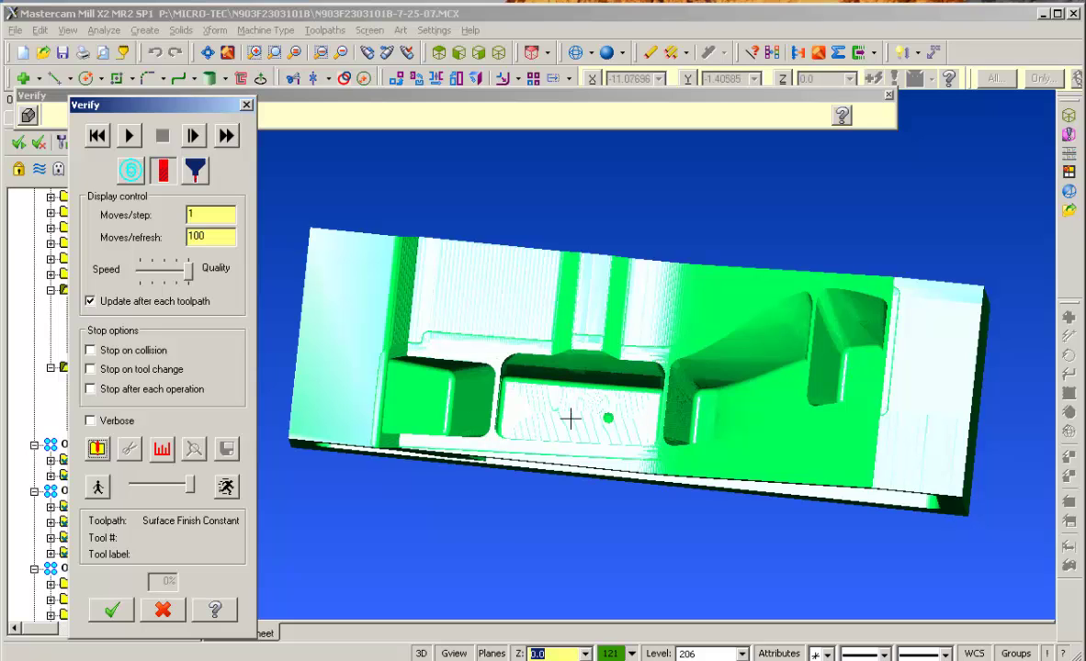
middle_drag(570, 418, 574, 445)
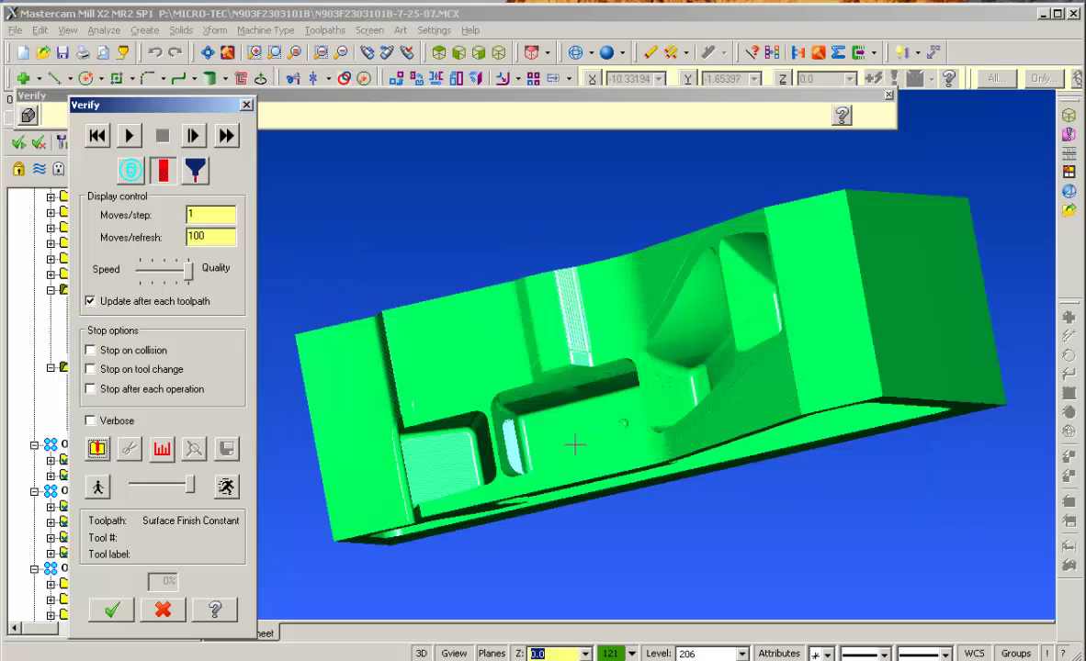
middle_drag(574, 445, 574, 444)
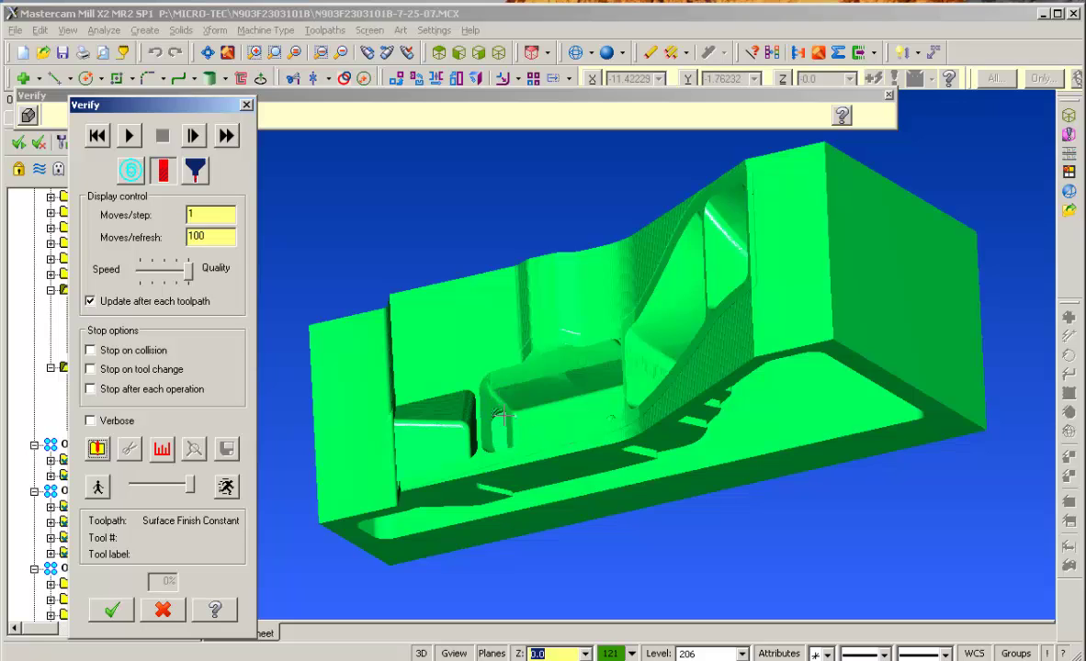
Step: Simulate the 32-degree finishing with the 1/4 BALL ENDMILL, fast-forwarding it to the end
click(134, 139)
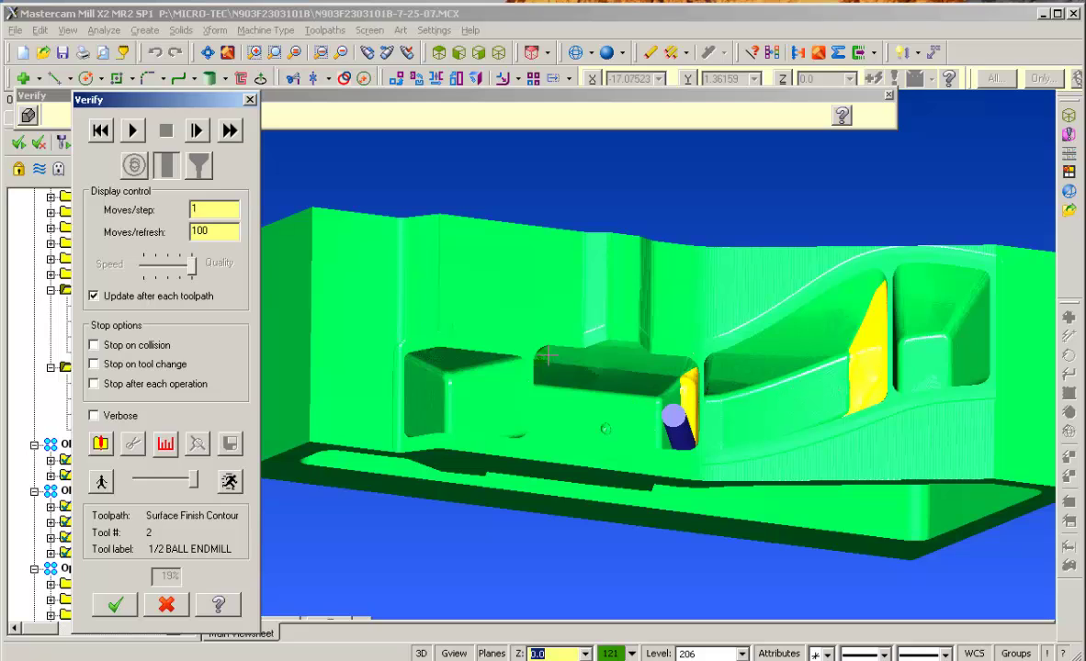
click(135, 131)
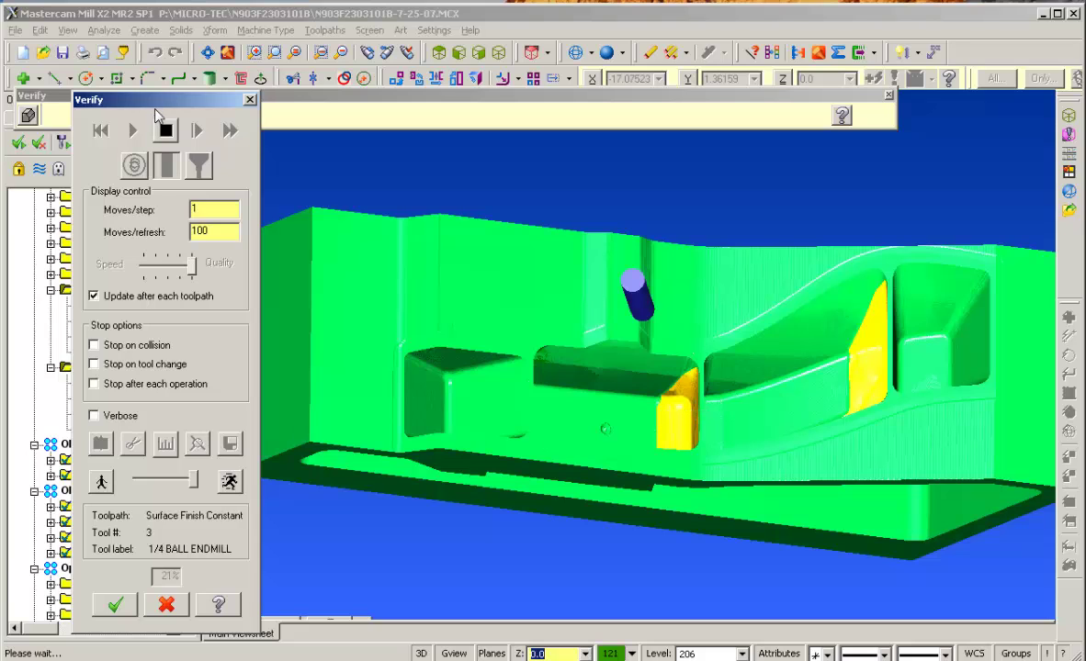
drag(193, 112, 266, 112)
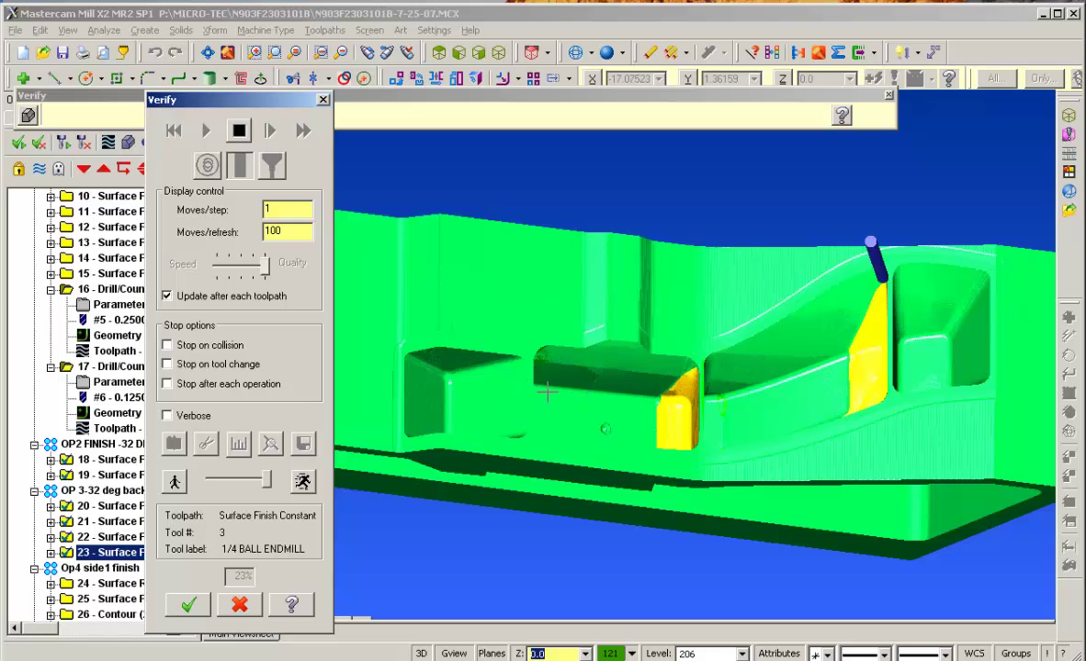
drag(231, 97, 145, 85)
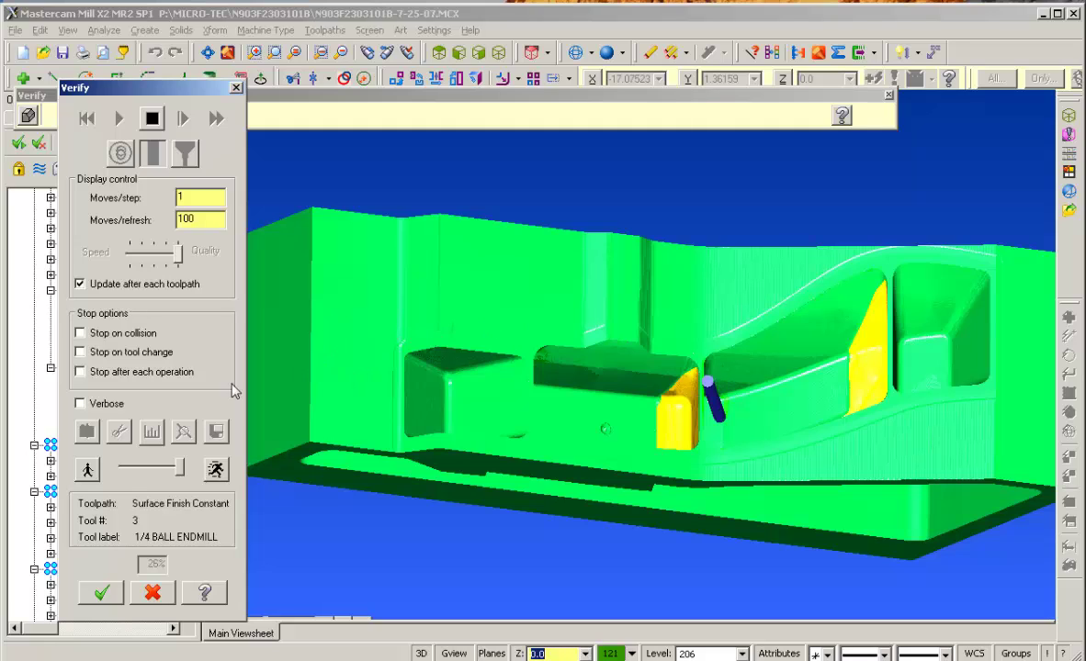
click(216, 470)
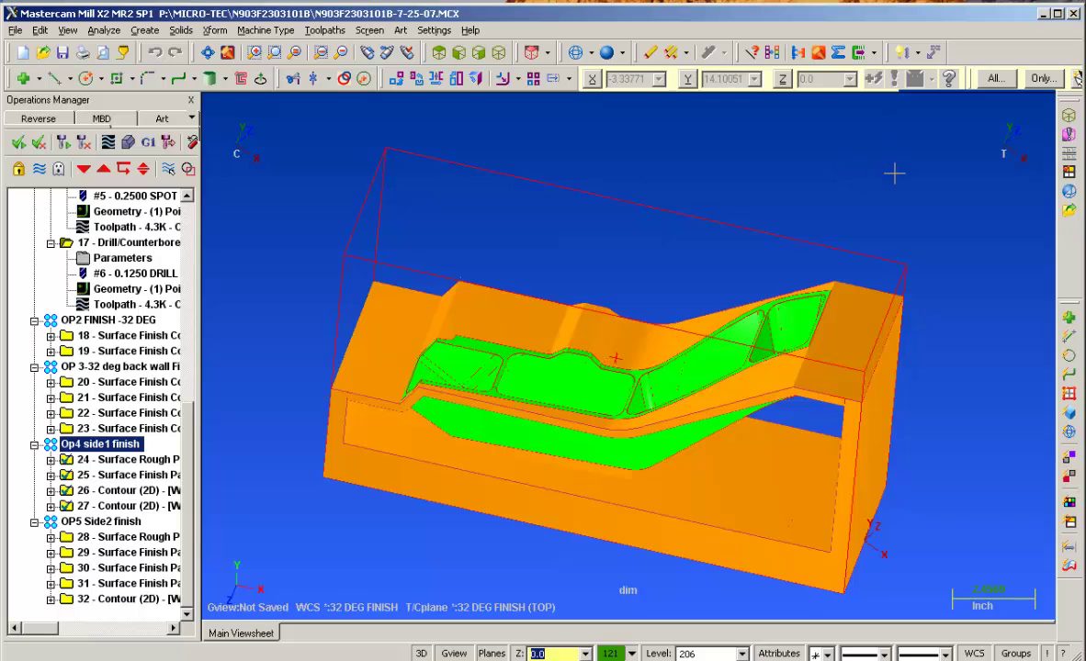
Step: Make OP4 SIDE1 the current view and origin in View Manager
right_click(894, 173)
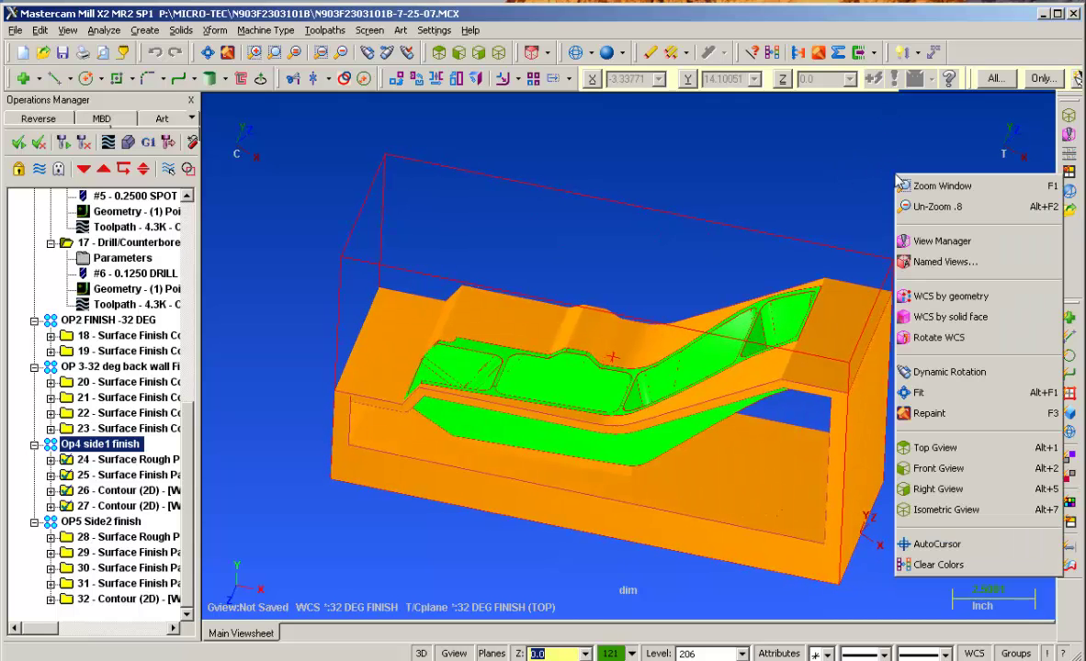
click(946, 242)
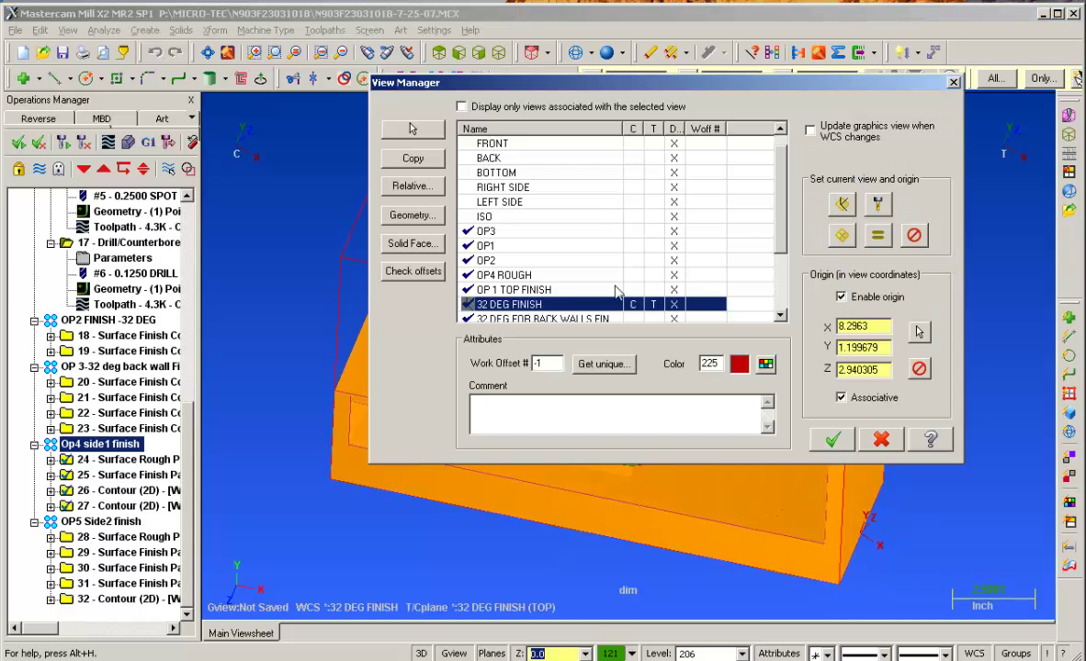
scroll(785, 236, down, 2)
scroll(785, 236, down, 2)
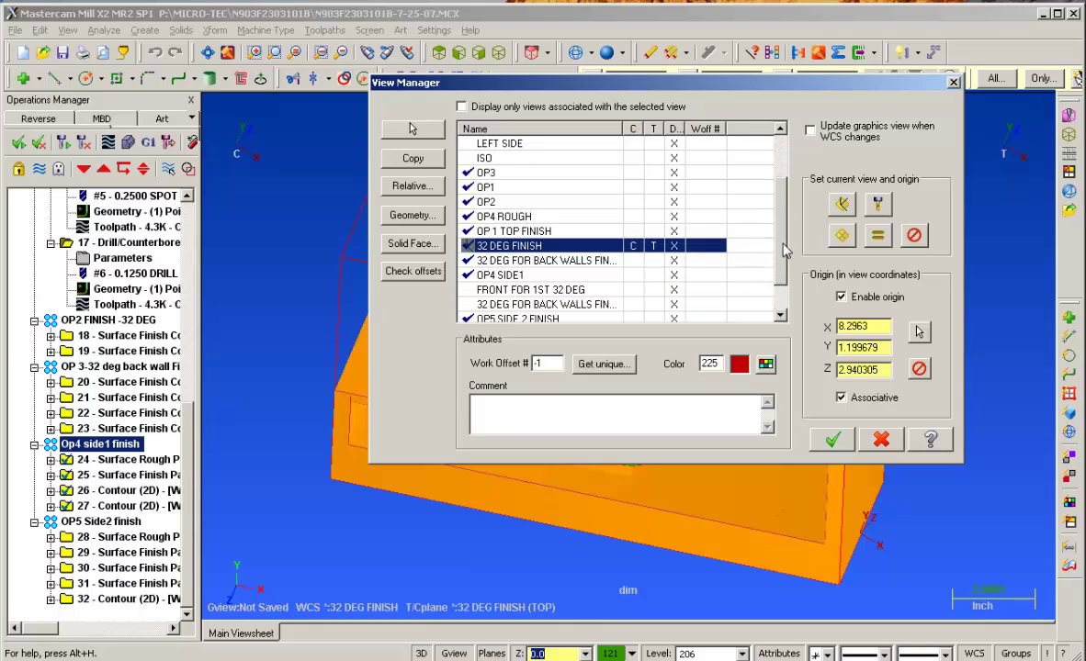
click(514, 275)
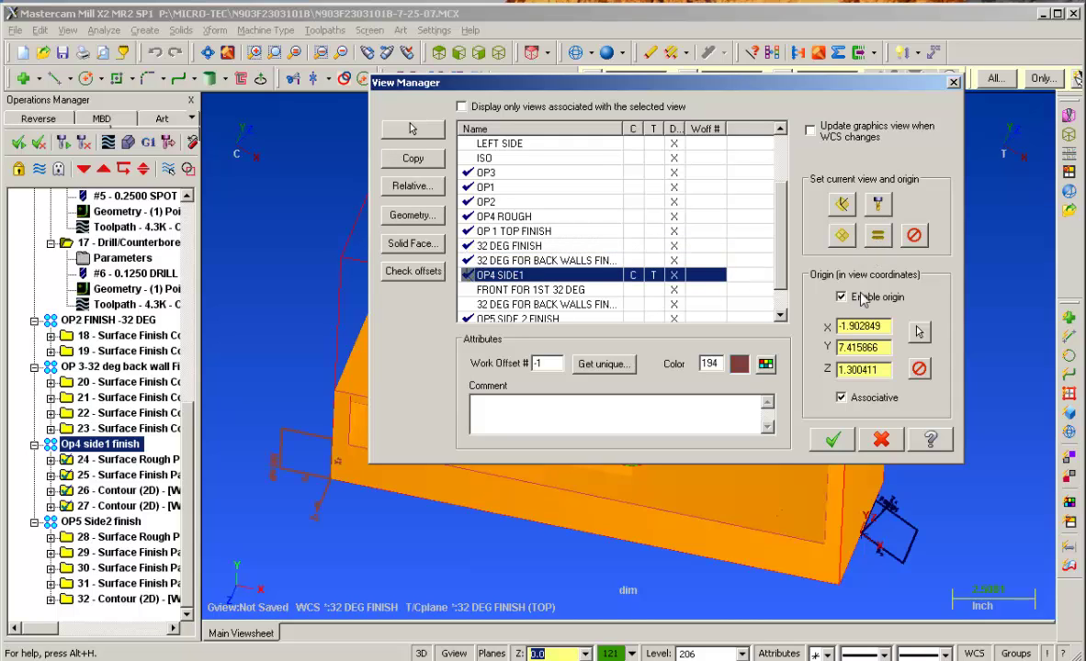
click(832, 440)
Step: Switch to the isometric view and rotate the part with the arrow keys
right_click(781, 208)
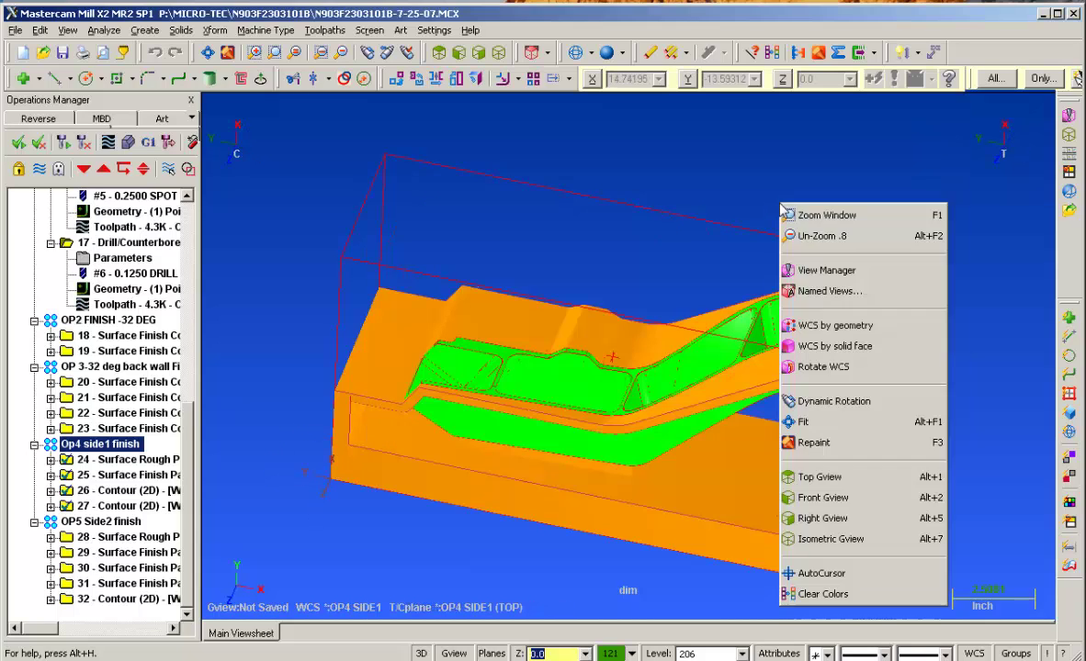
click(822, 539)
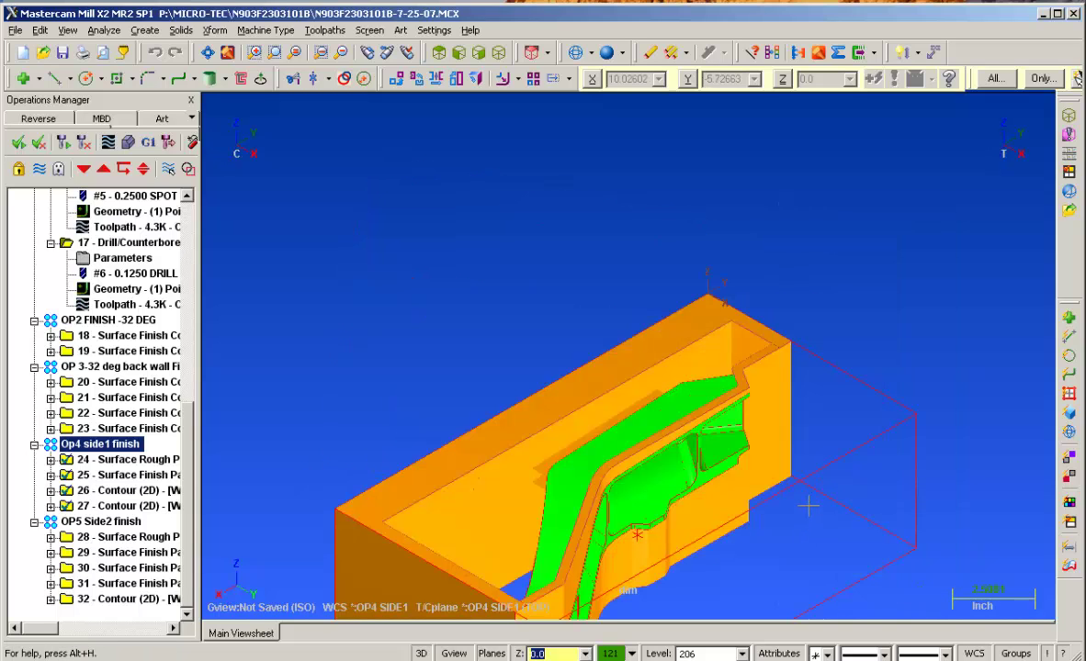
key(Up)
key(Up)
key(Up)
key(Up)
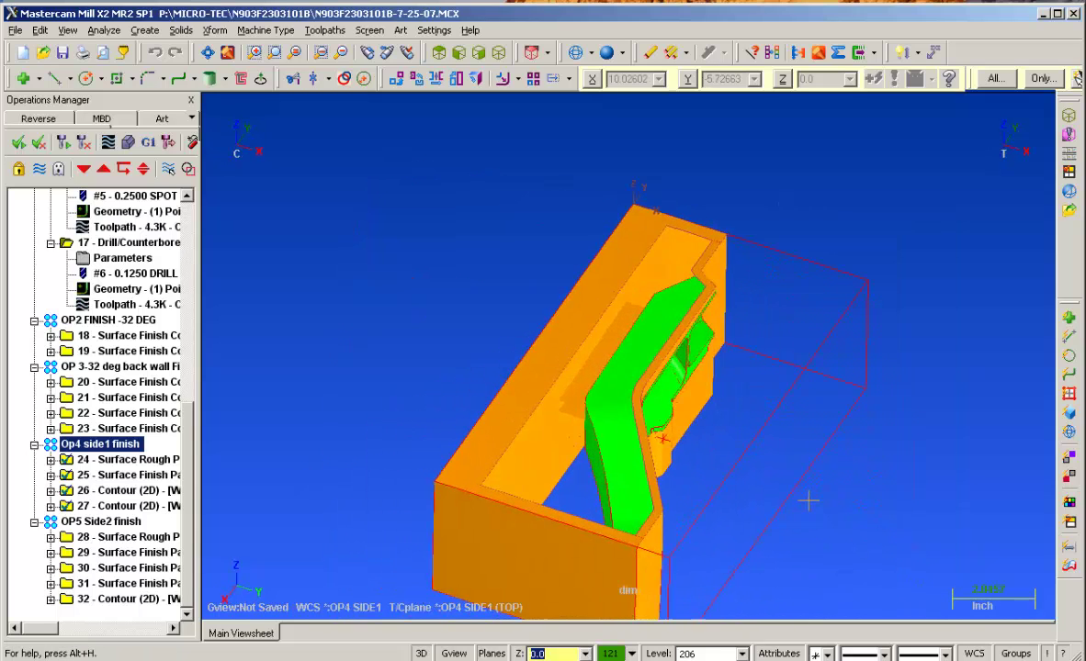
key(Up)
key(Up)
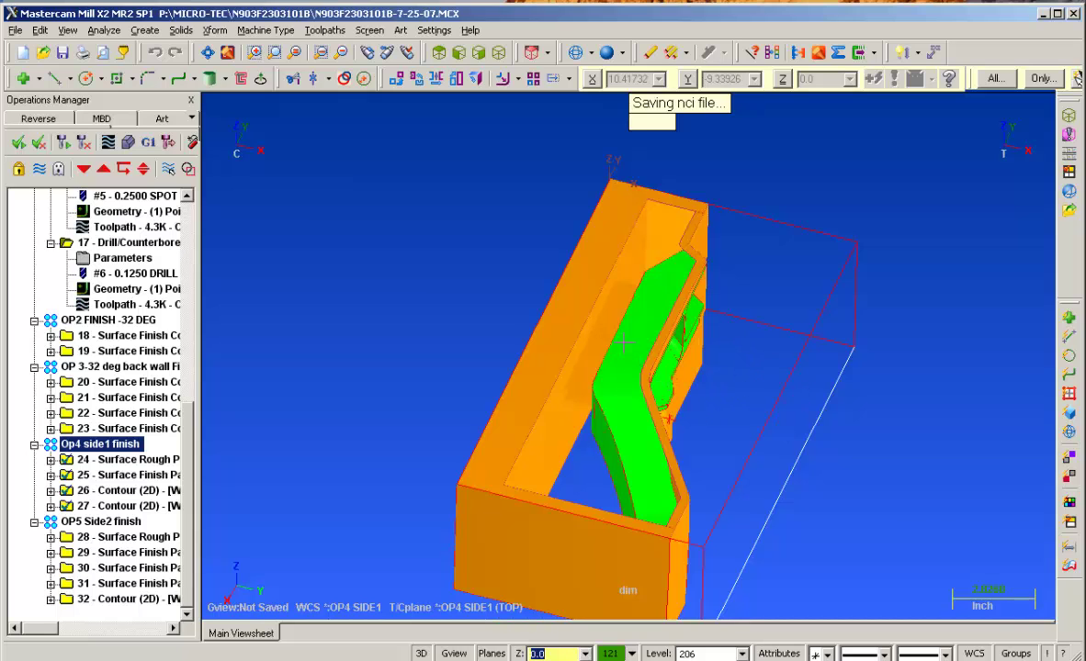
key(Up)
key(Up)
key(Up)
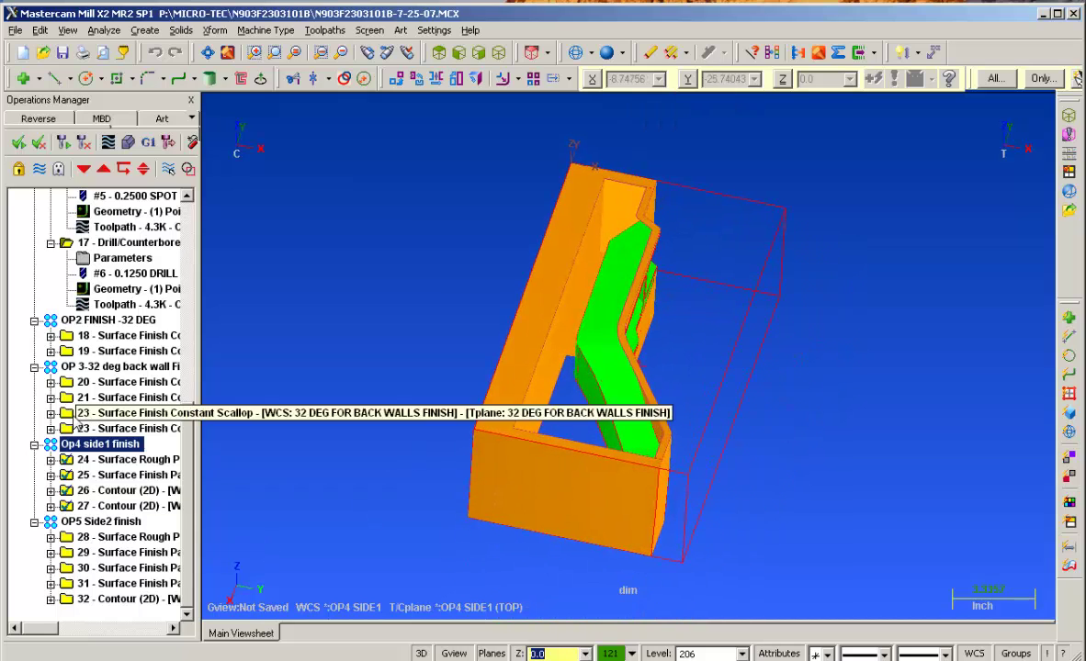
Step: Backplot the Op4 side1 finish toolpaths and review them on the part
click(108, 142)
key(Up)
key(Up)
key(Up)
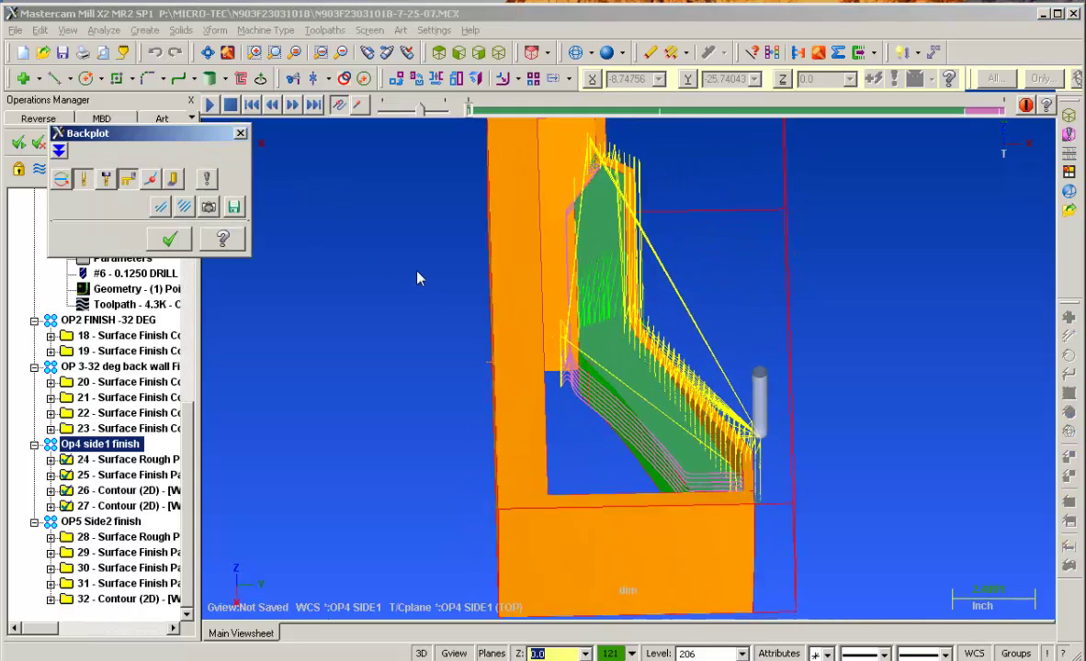
key(Up)
key(Up)
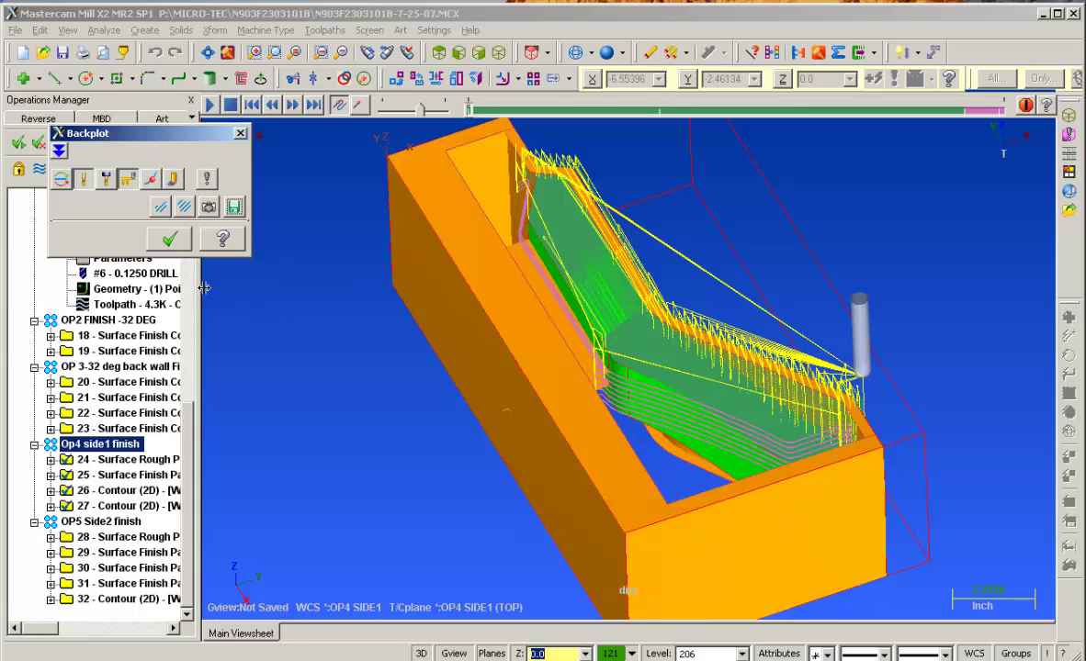
click(165, 235)
middle_drag(333, 349, 265, 269)
click(126, 144)
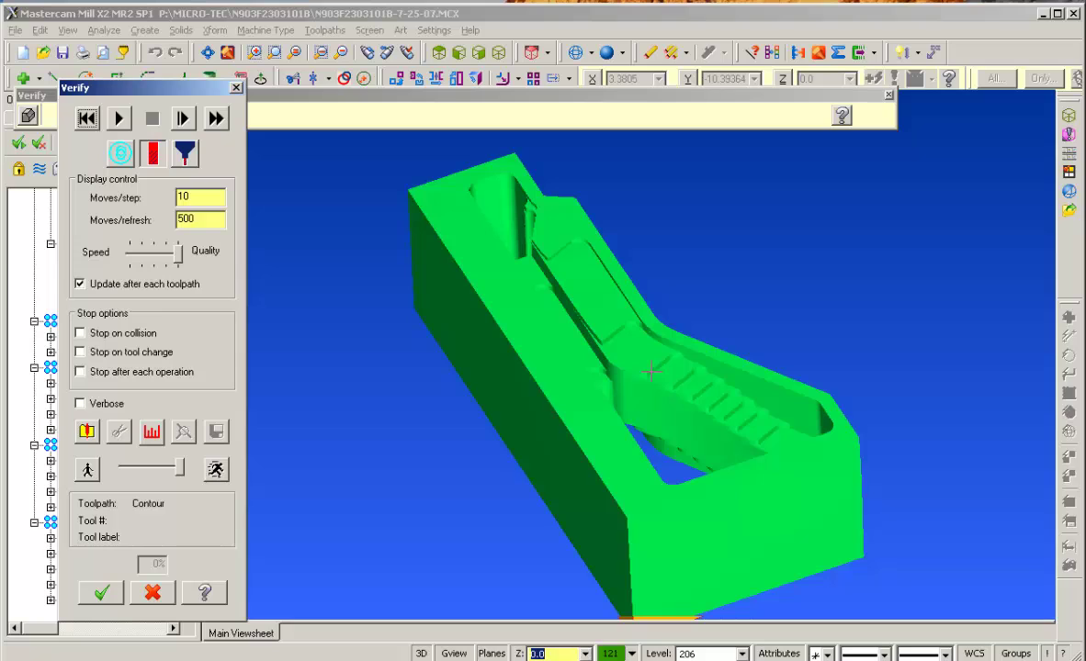
Step: Rotate the stock, then simulate Op4 side1 finishing through the 1/2 FLAT ENDMILL Contour pass
key(alt+Left)
key(alt+Left)
key(alt+Left)
key(alt+Left)
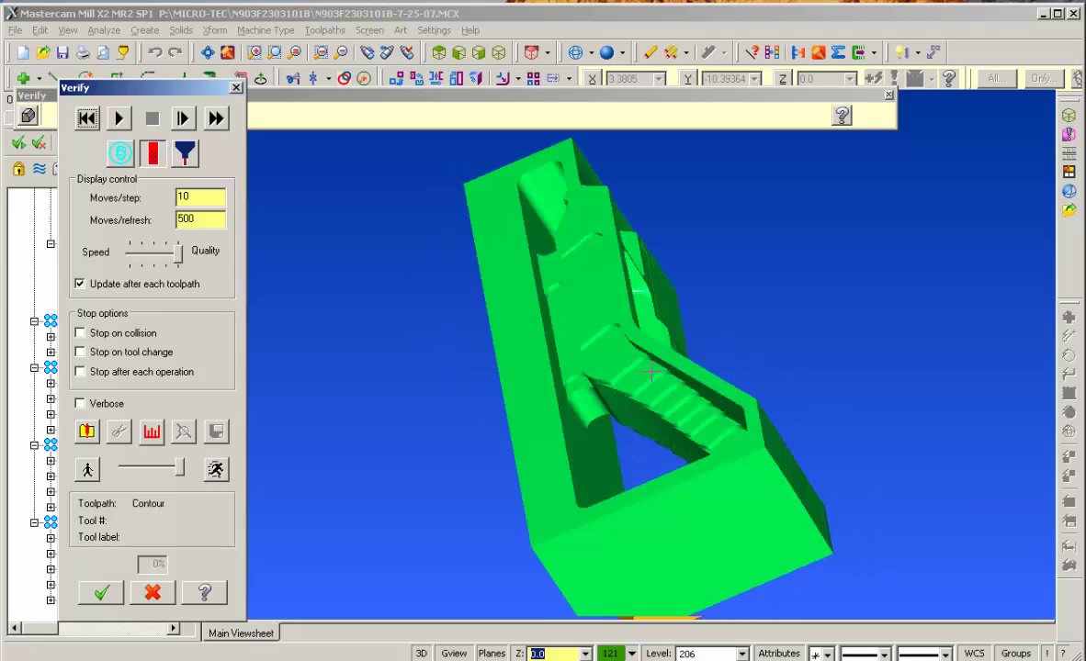
key(alt+Left)
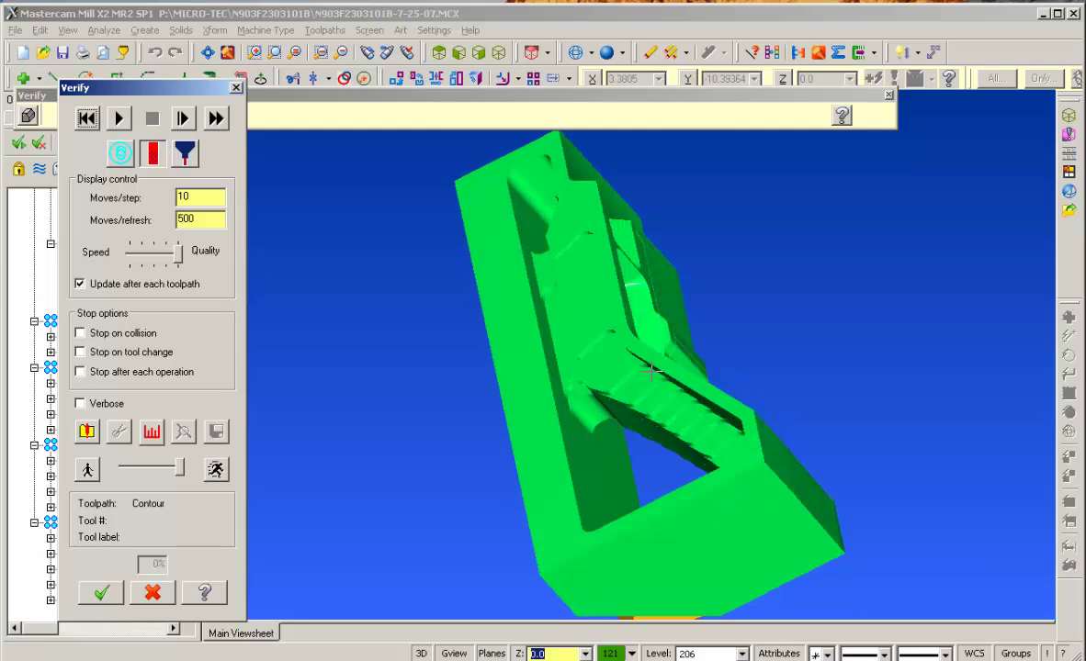
key(alt+Left)
key(alt+Left)
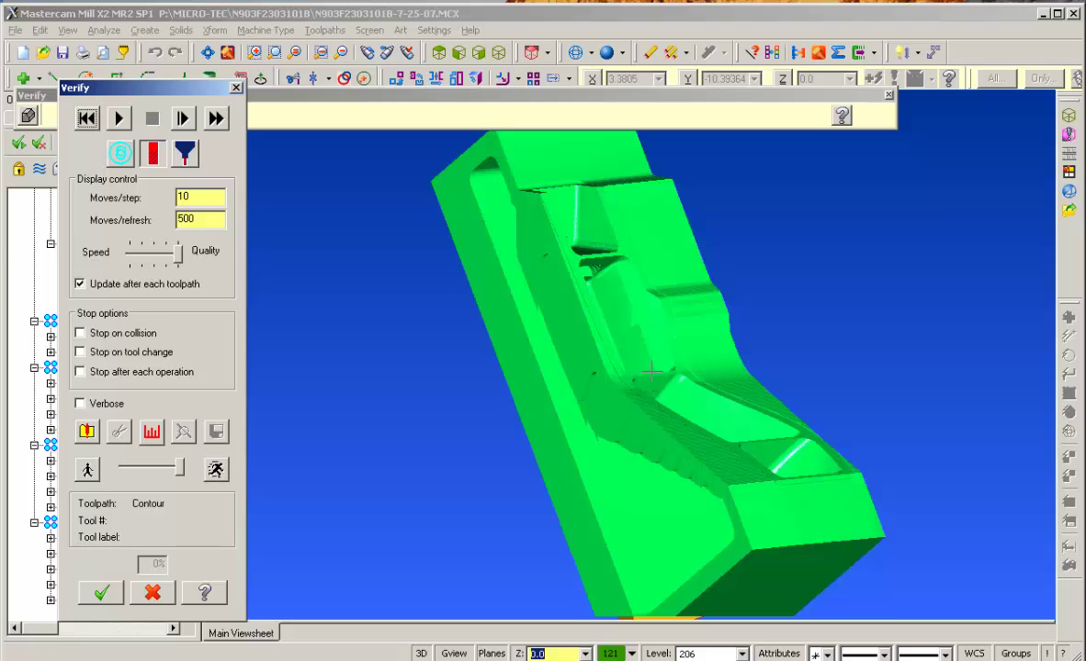
key(alt+Left)
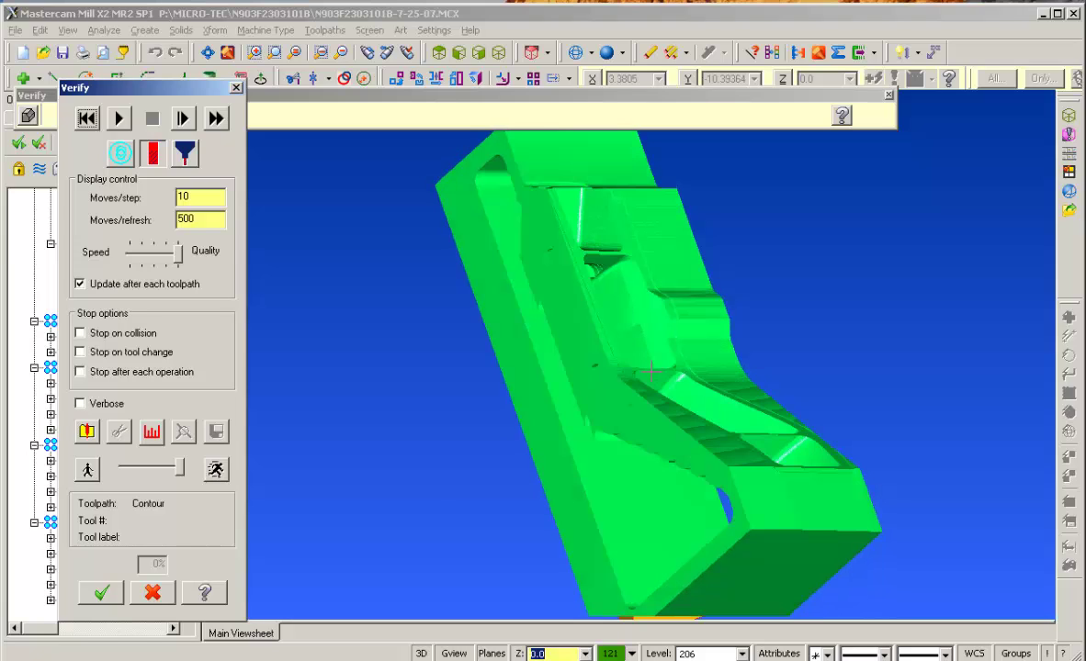
key(alt+Left)
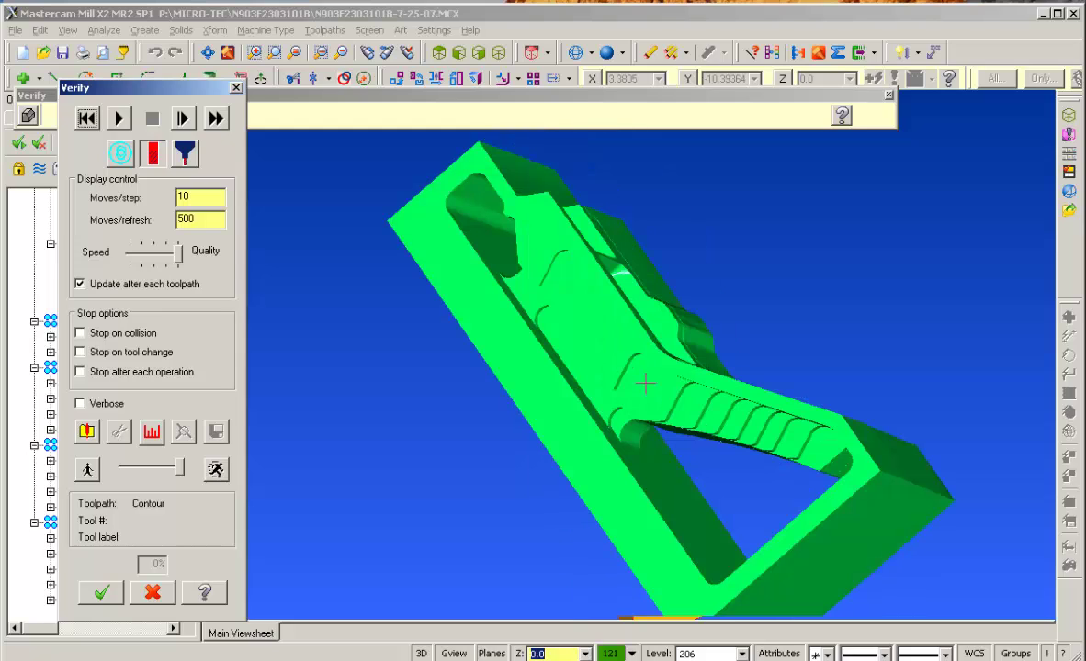
key(alt+Left)
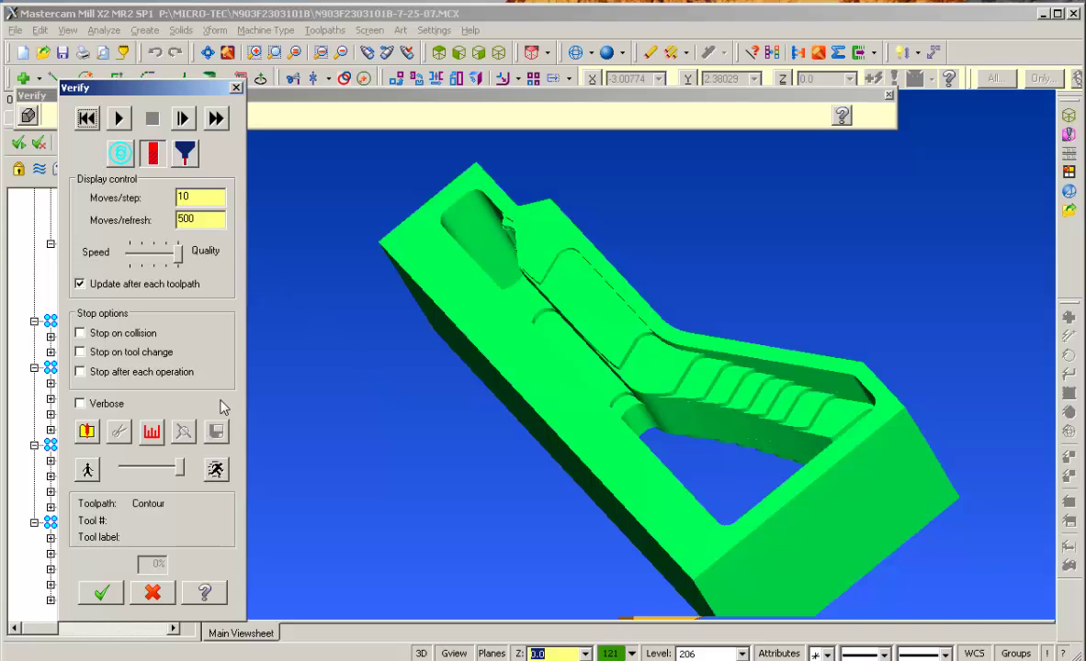
key(r)
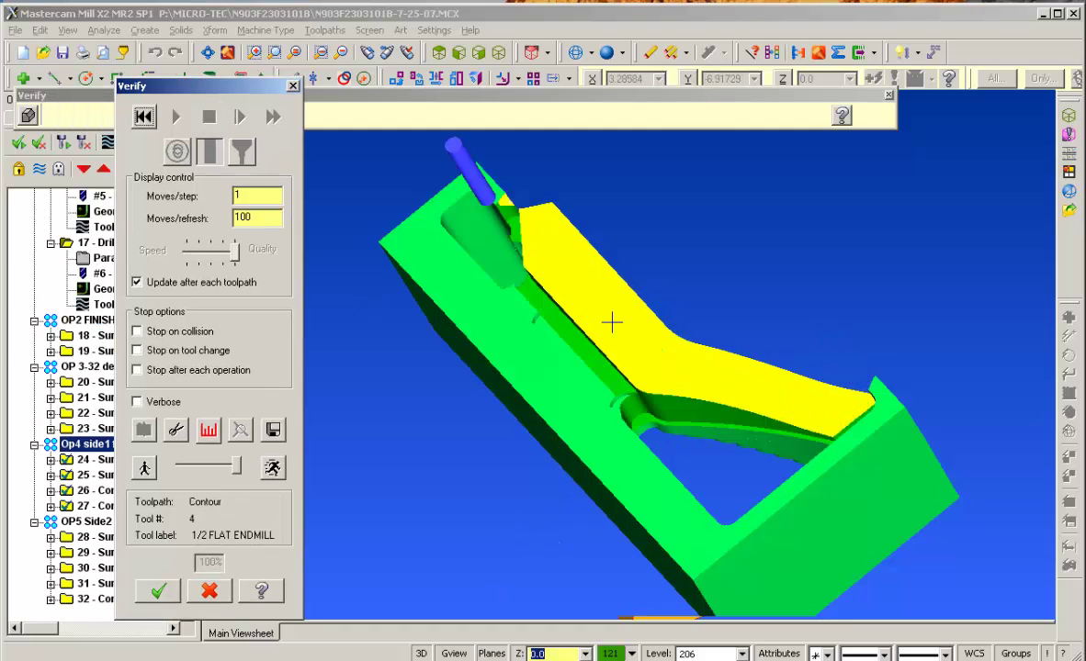
Step: Close Verify and set OP5 SIDE 2 FINISH as the current WCS and planes
click(208, 592)
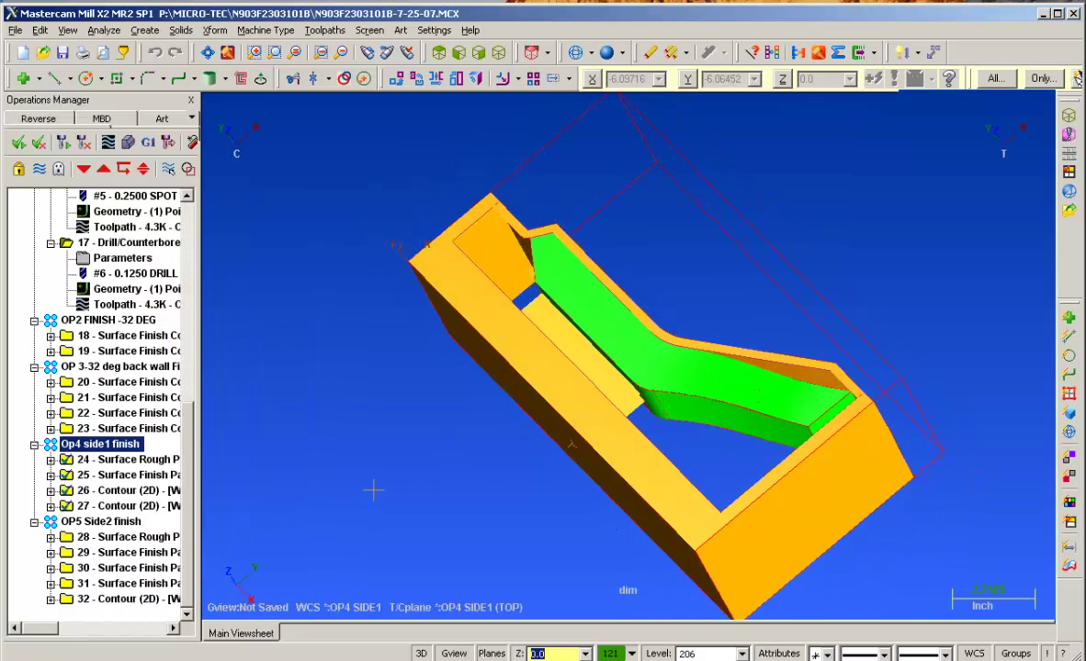
middle_drag(373, 491, 789, 230)
right_click(801, 222)
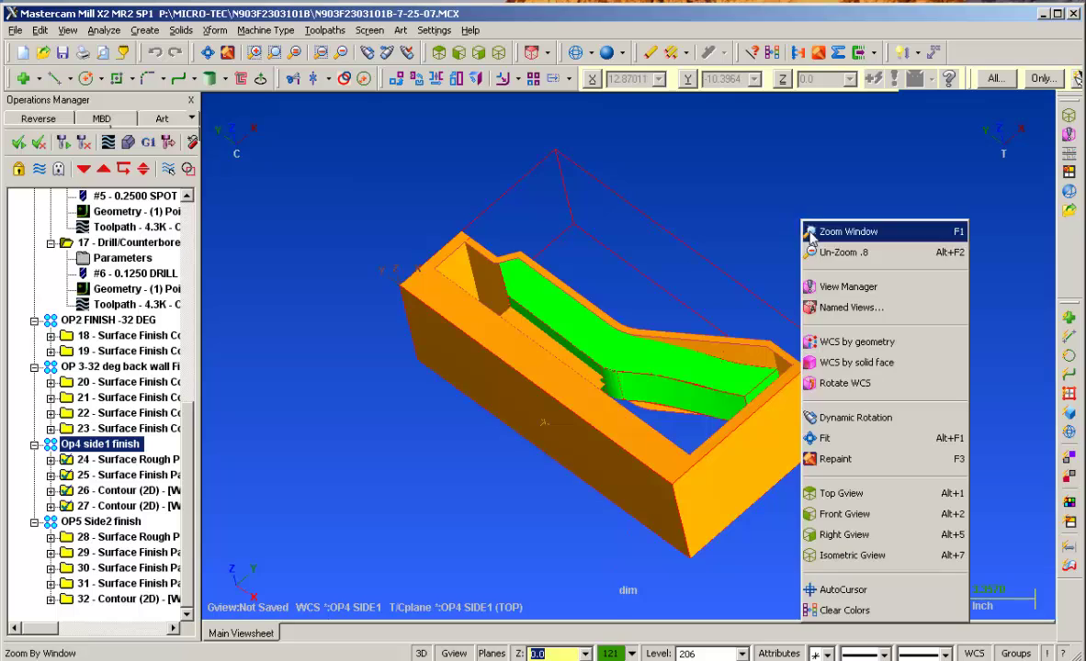
click(837, 293)
scroll(783, 210, down, 1)
scroll(784, 210, down, 2)
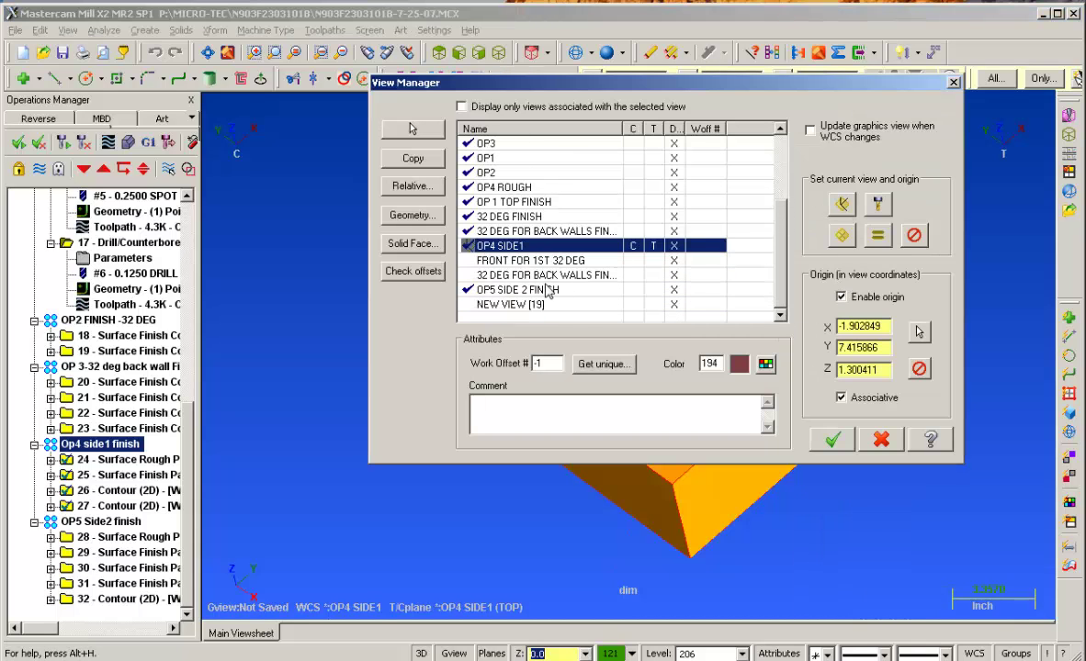
click(547, 290)
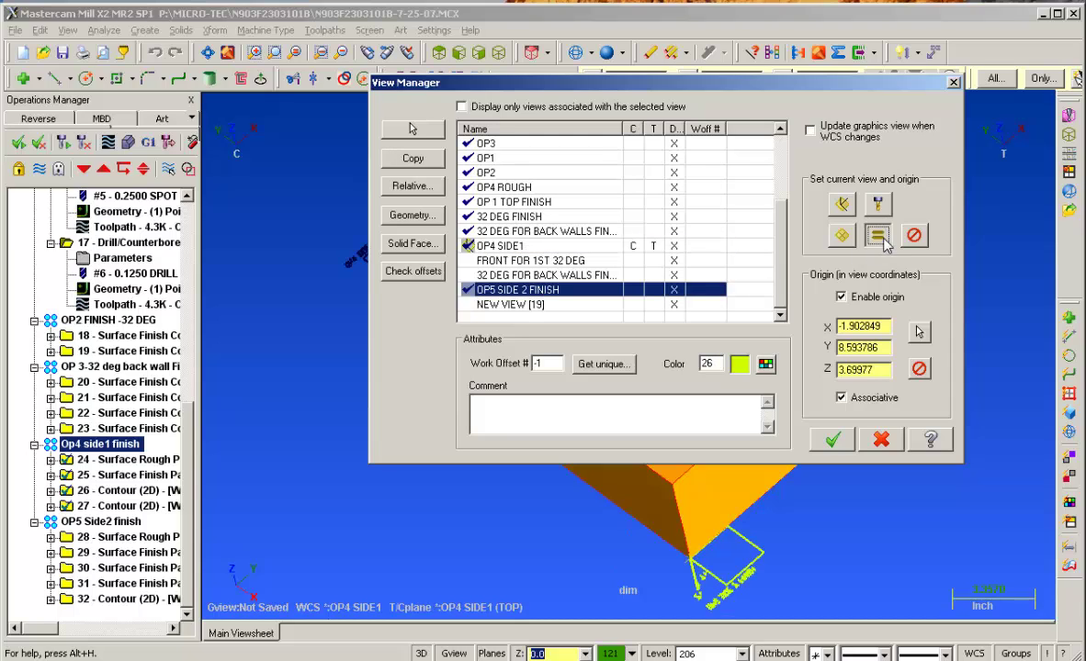
click(833, 441)
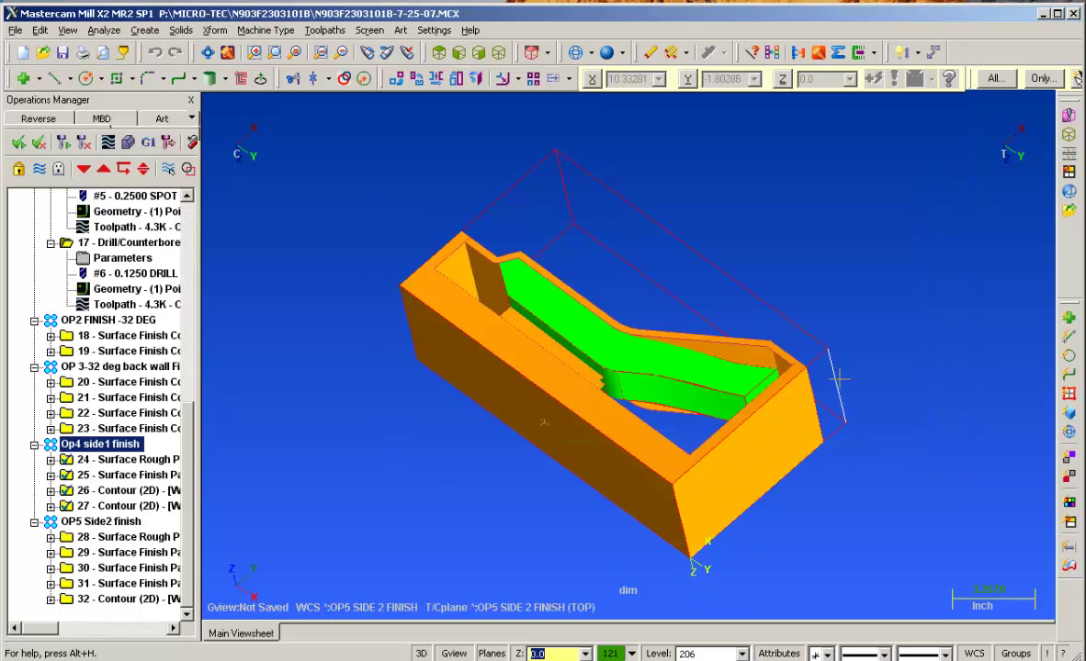
Step: Show the part in the isometric view and orbit it to a custom angle
right_click(728, 211)
click(825, 570)
middle_drag(824, 571, 373, 376)
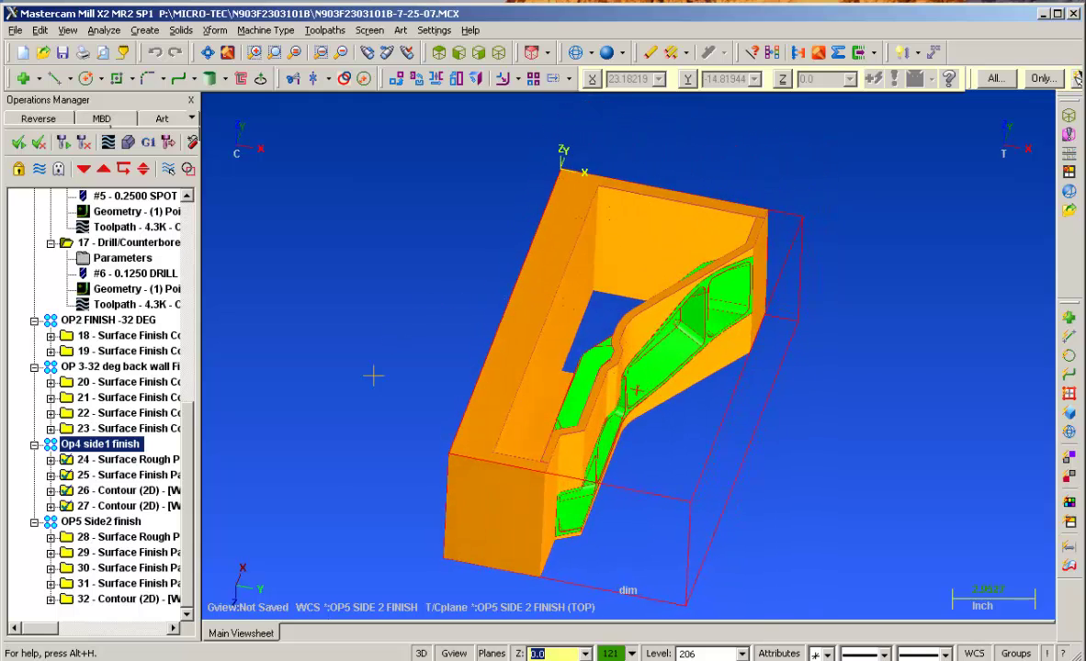
Step: Select the OP5 Side2 finish group (operations 28–32) and launch Verify on it
click(101, 521)
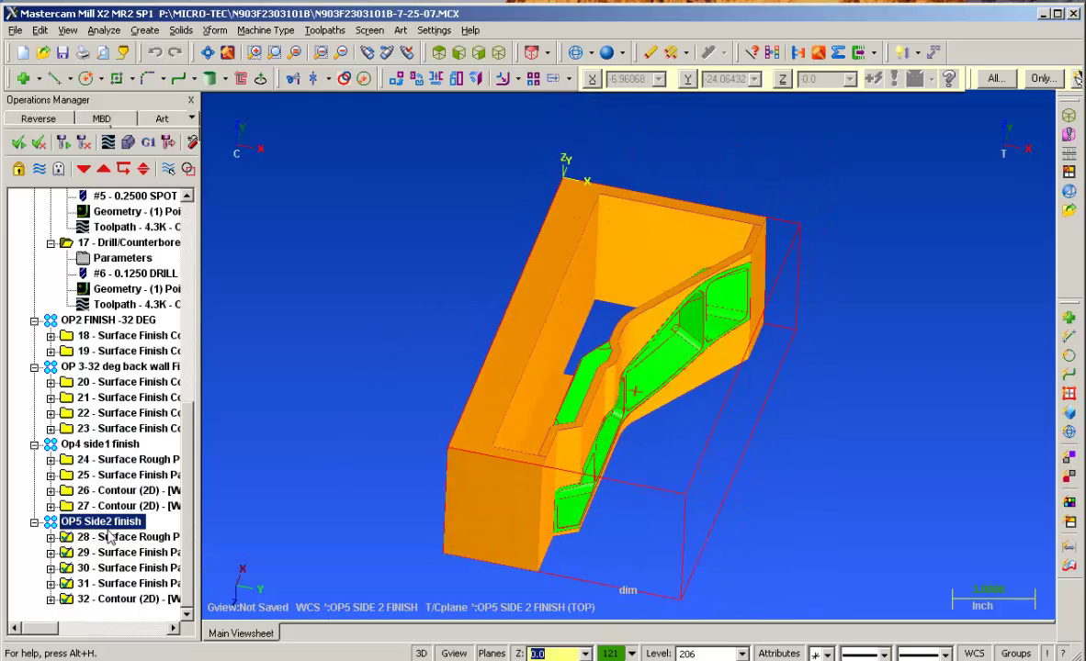
click(128, 143)
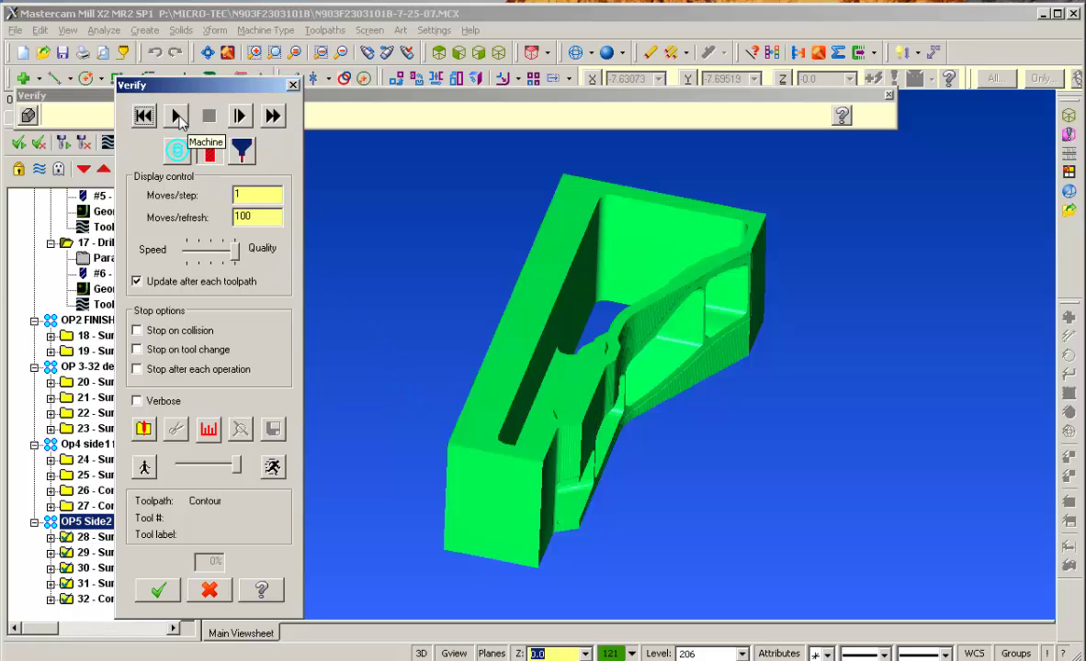
Step: Simulate OP5 Side2 finishing through the 1/2 FLAT ENDMILL Contour, inspect it, and exit
click(176, 116)
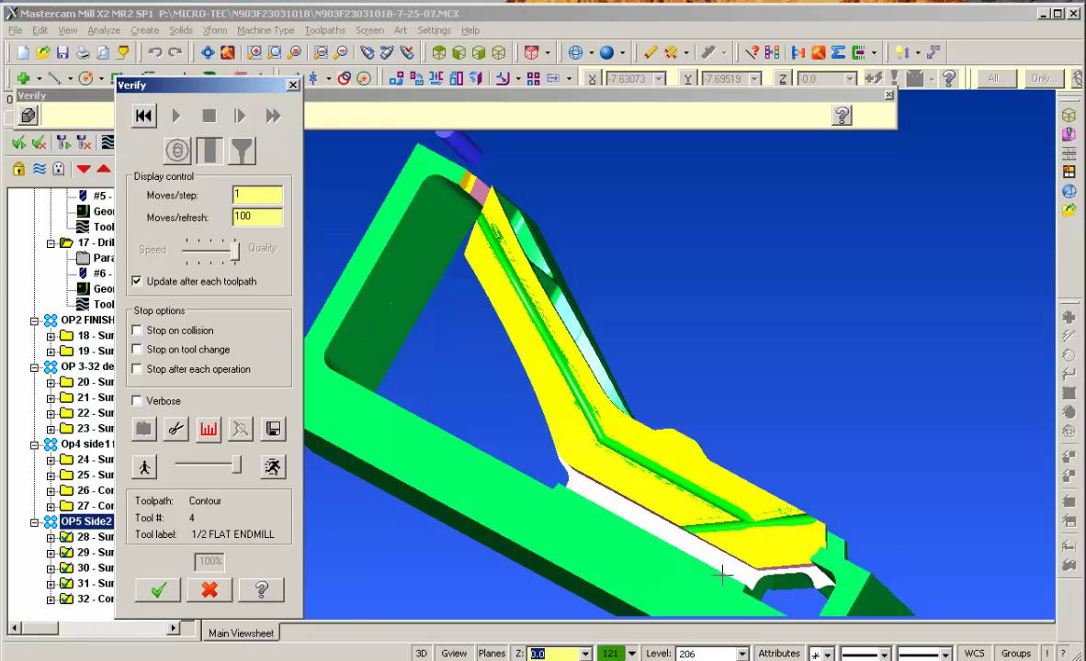
middle_drag(725, 572, 704, 571)
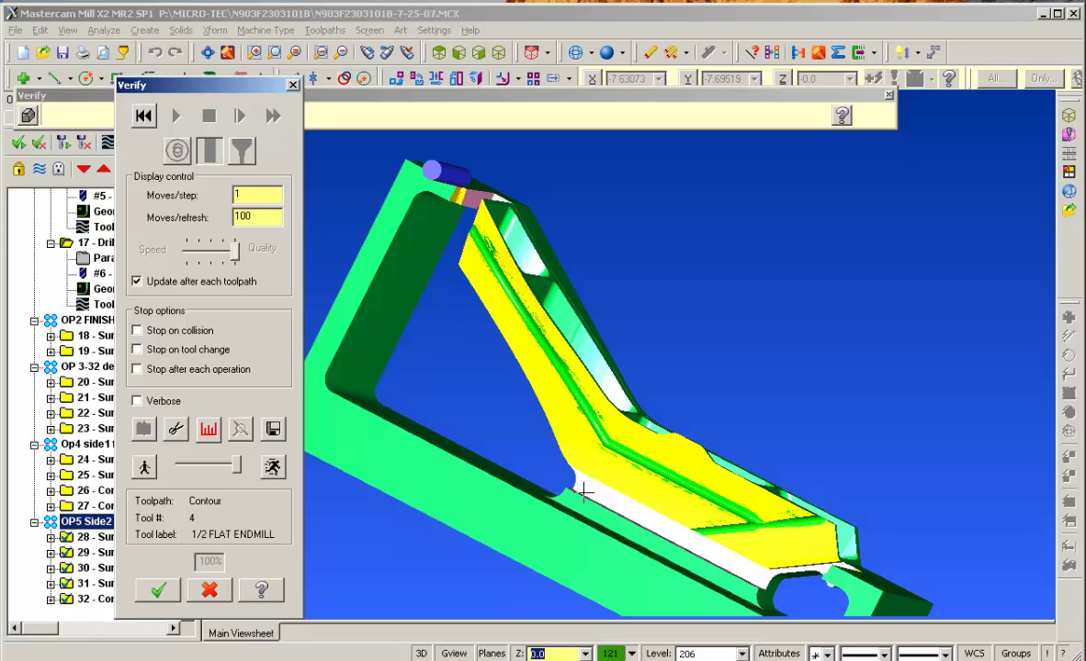
middle_drag(584, 494, 584, 494)
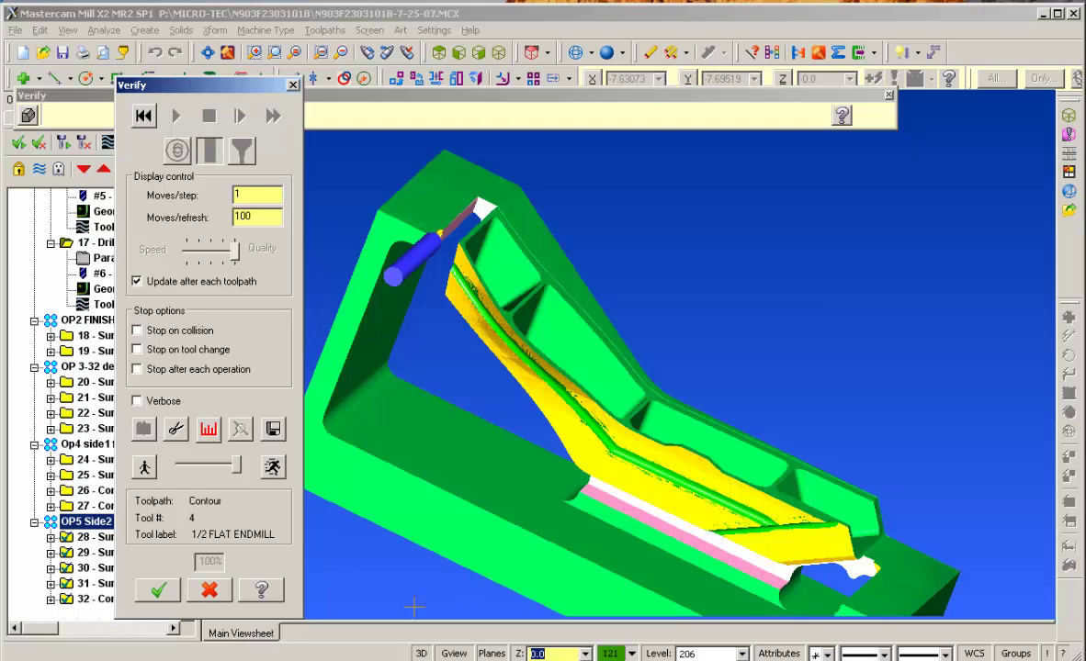
click(202, 595)
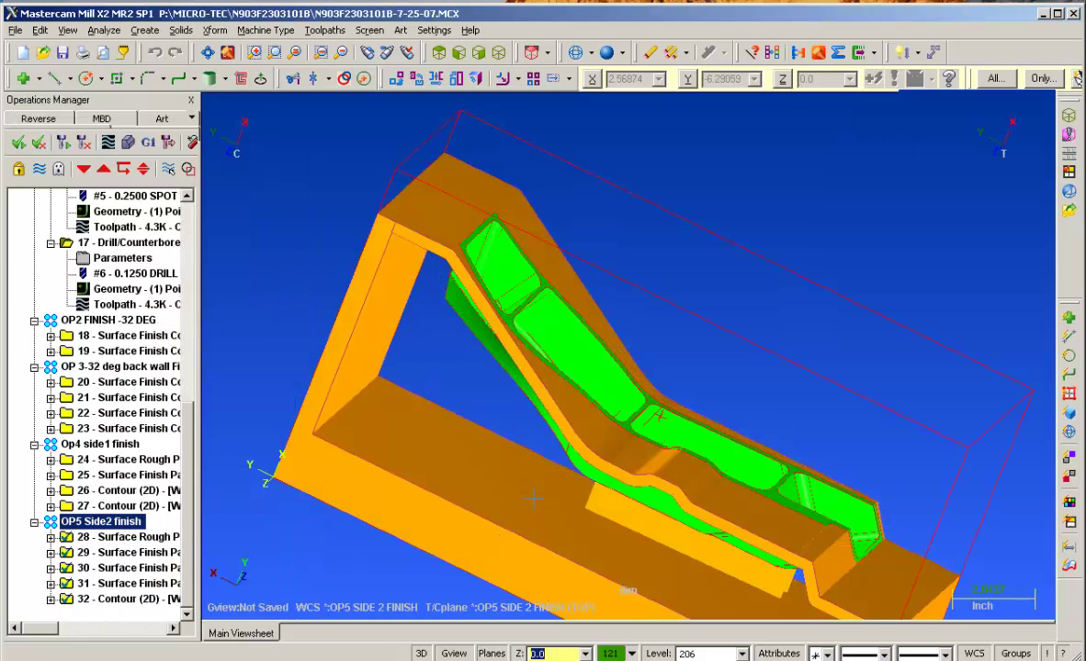
middle_drag(533, 499, 794, 609)
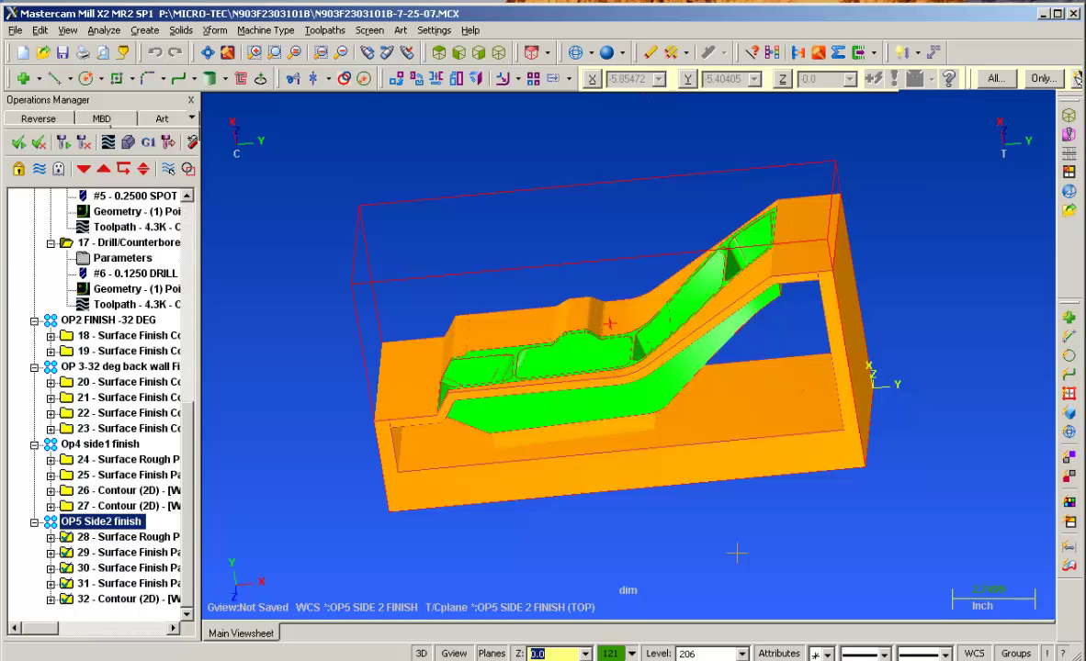
Step: Show only the finished part and turn it to inspect its sides, underside and pockets
key(alt+Down)
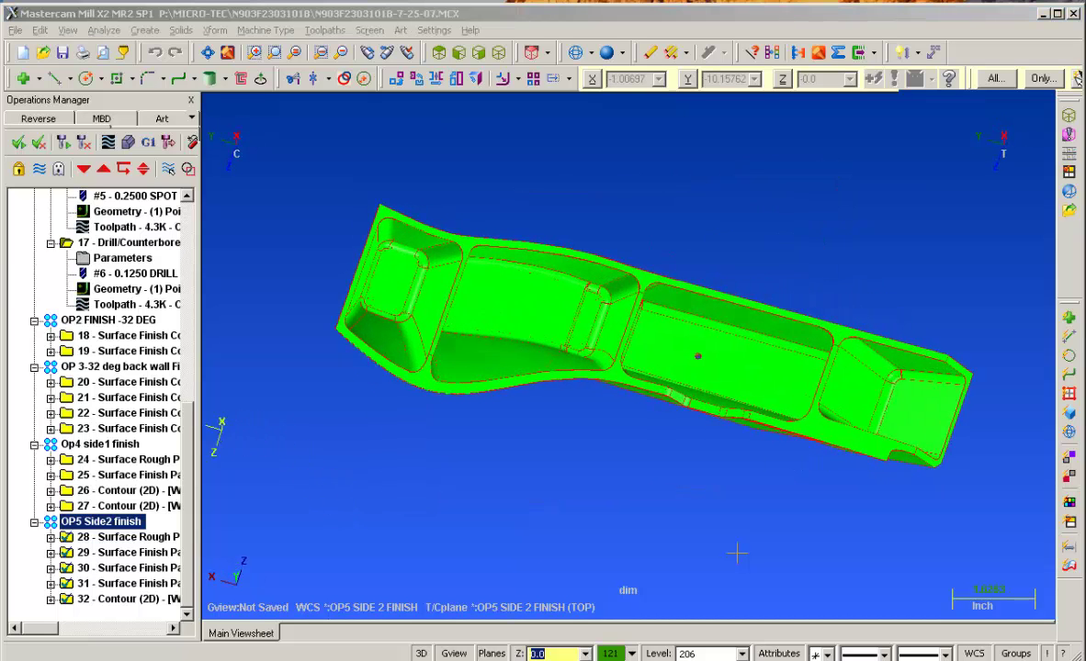
key(alt+Down)
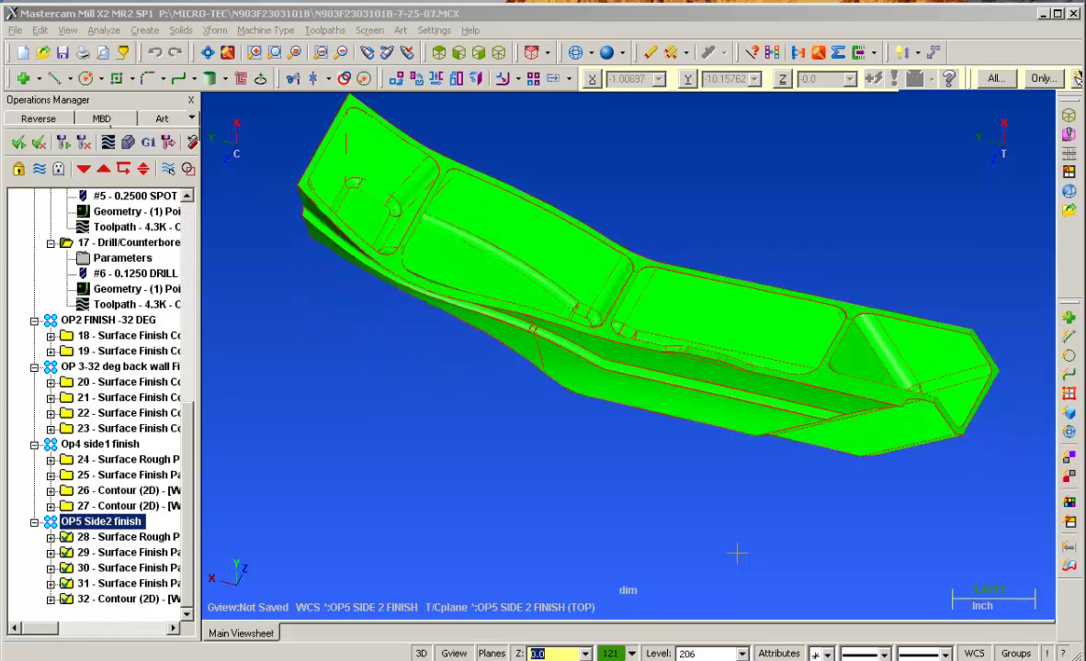
key(alt+Down)
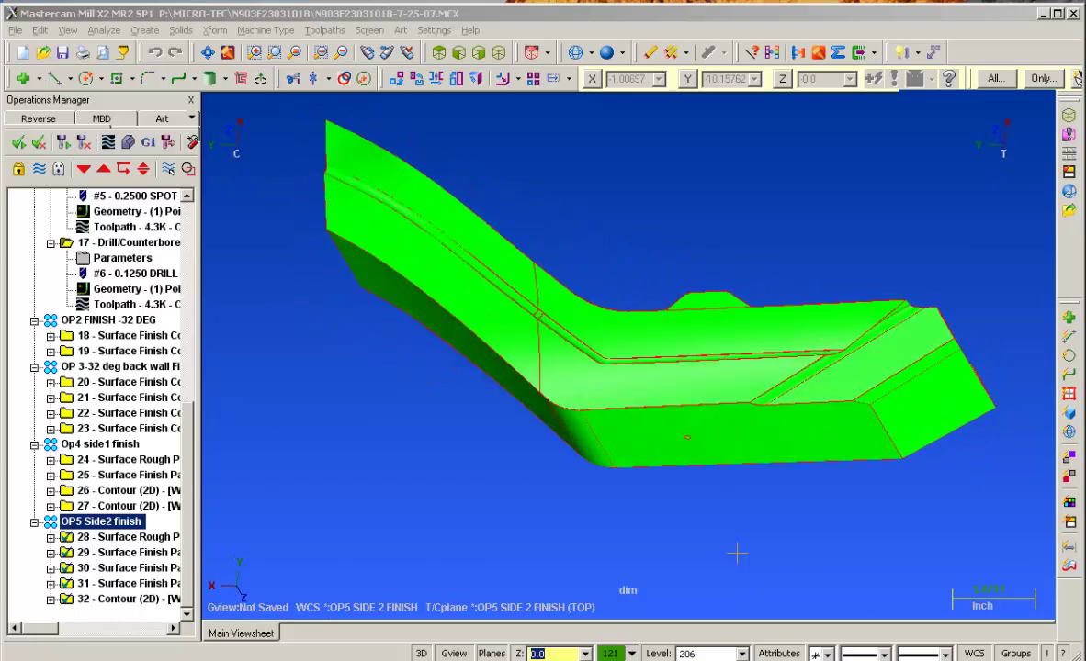
key(alt+Down)
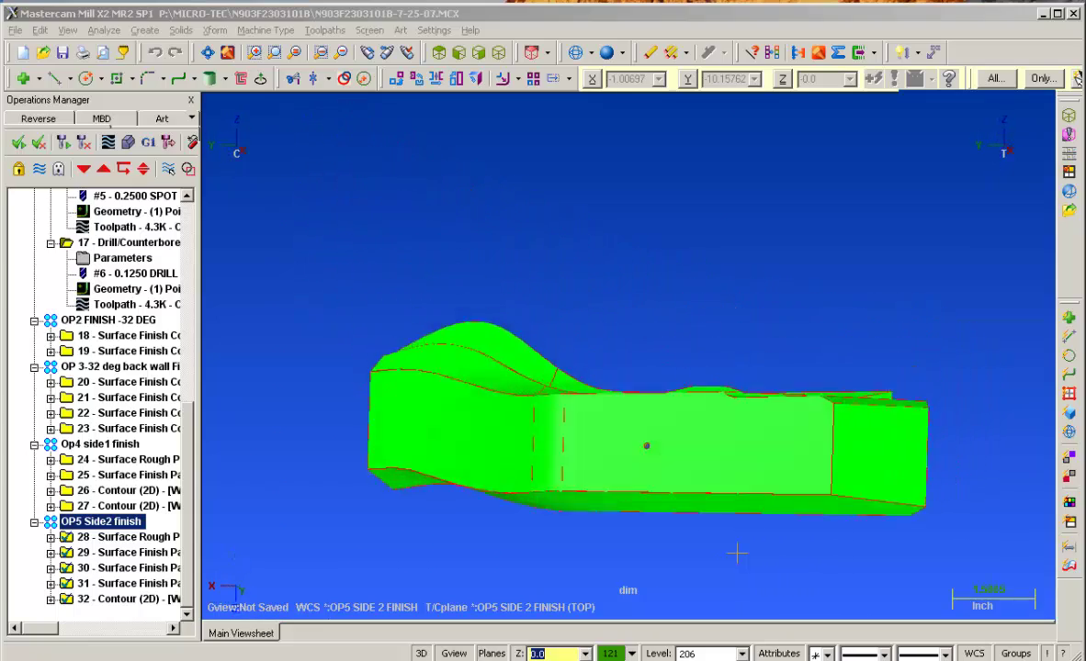
key(alt+Down)
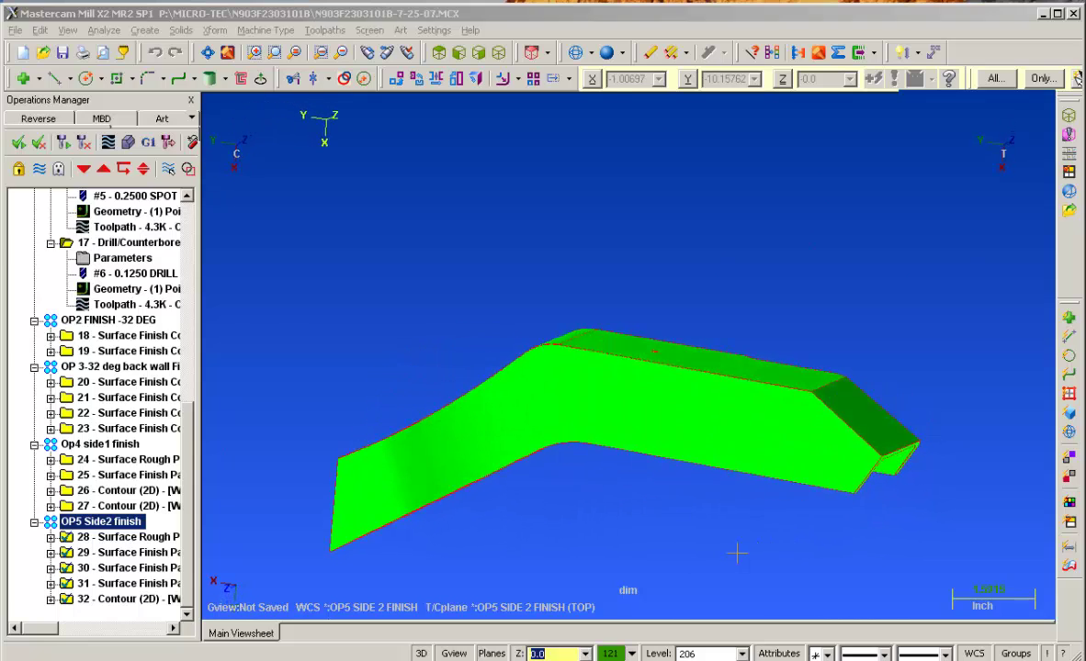
key(alt+Down)
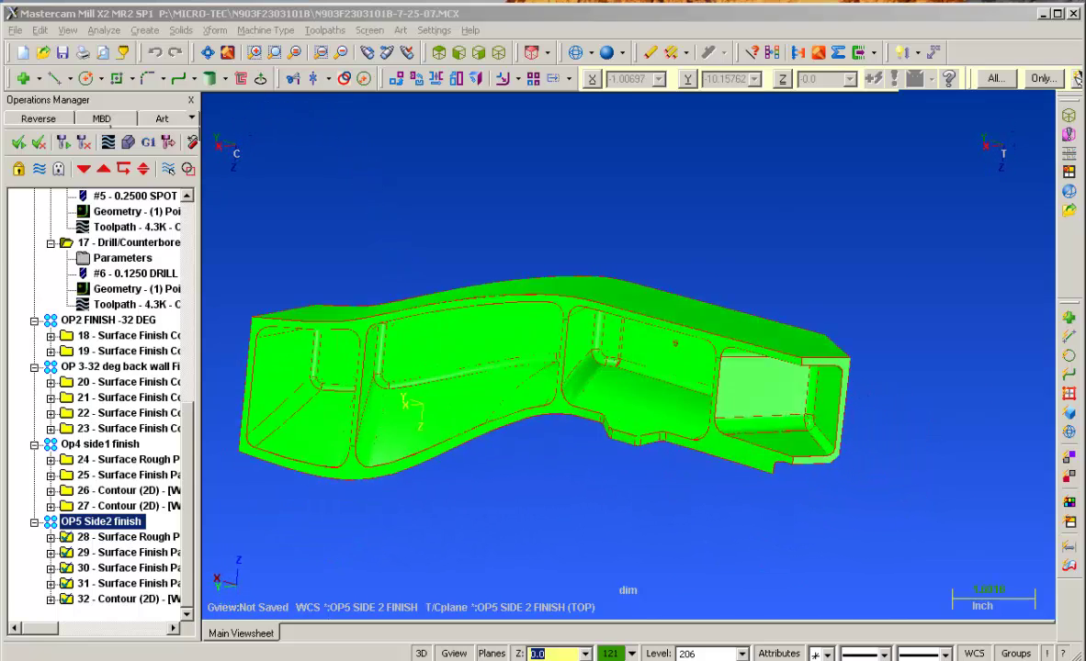
Step: Display the part with its stock box and parting surfaces, then orbit the fixture
key(alt+Down)
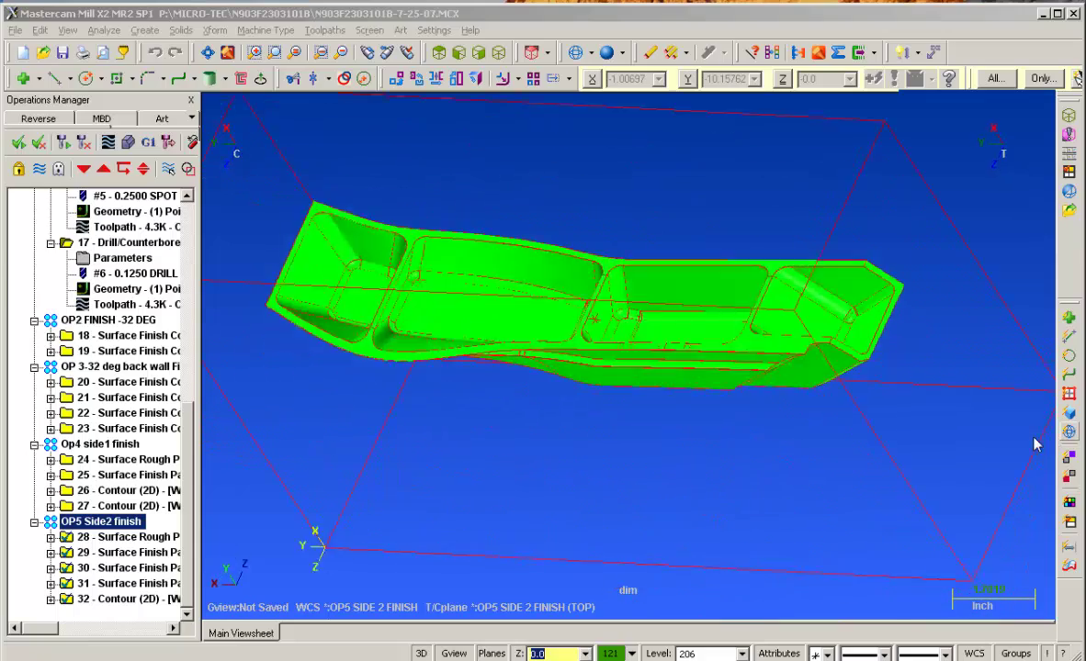
key(alt+Down)
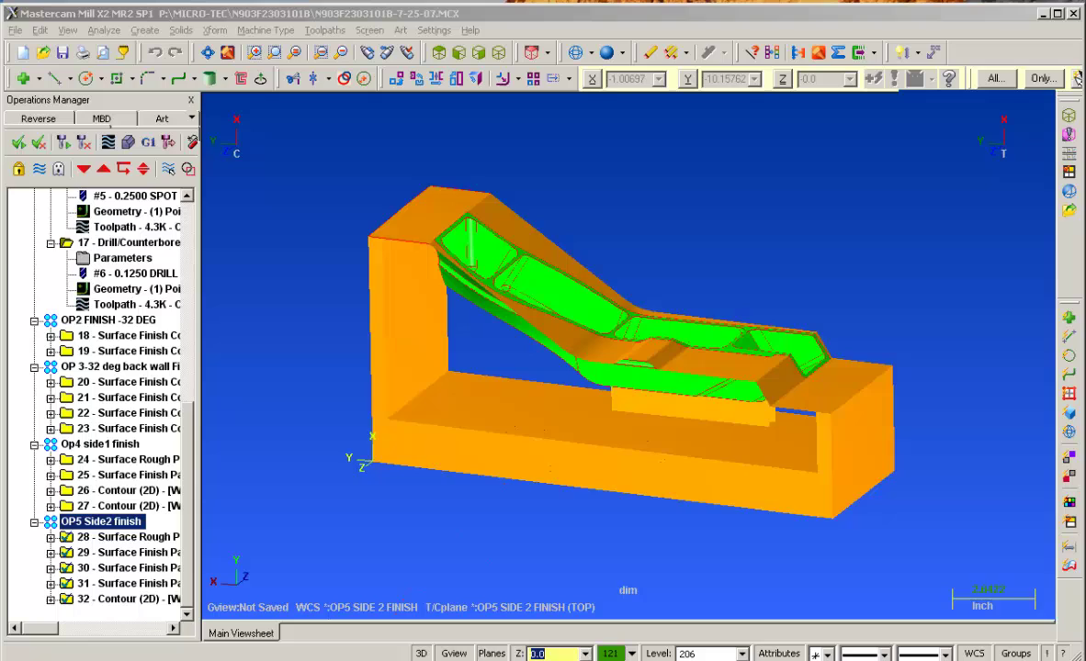
key(alt+Down)
key(alt+Down)
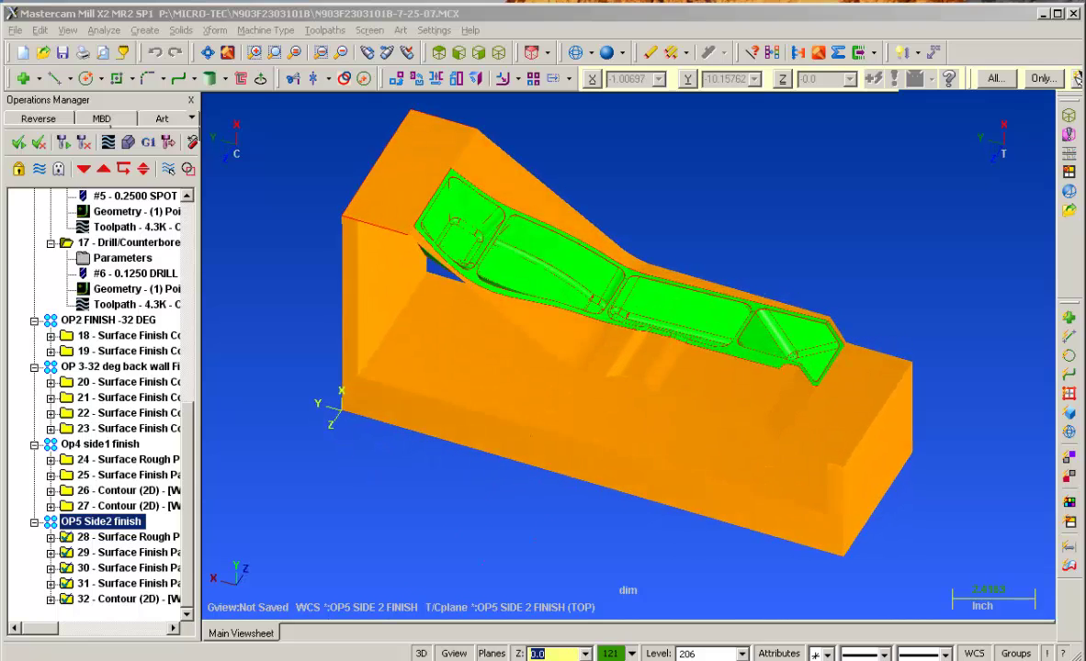
key(alt+Down)
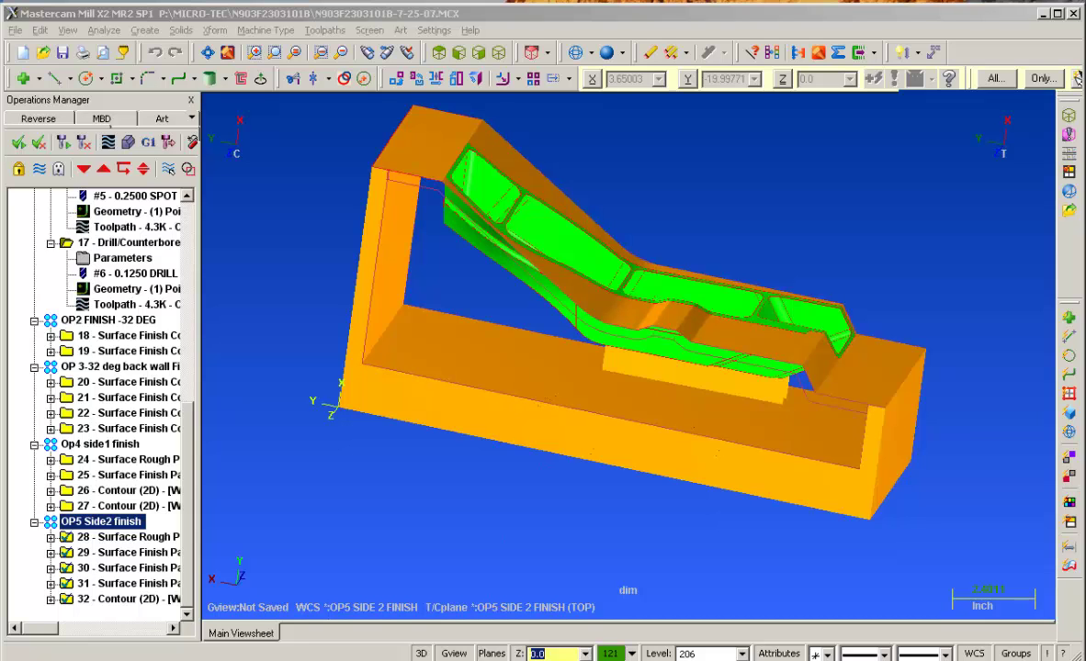
key(alt+Right)
key(alt+Right)
key(alt+Right)
key(alt+Right)
key(alt+Right)
key(alt+Right)
key(alt+Right)
key(alt+Right)
key(alt+Right)
key(alt+Right)
key(alt+Right)
key(alt+Right)
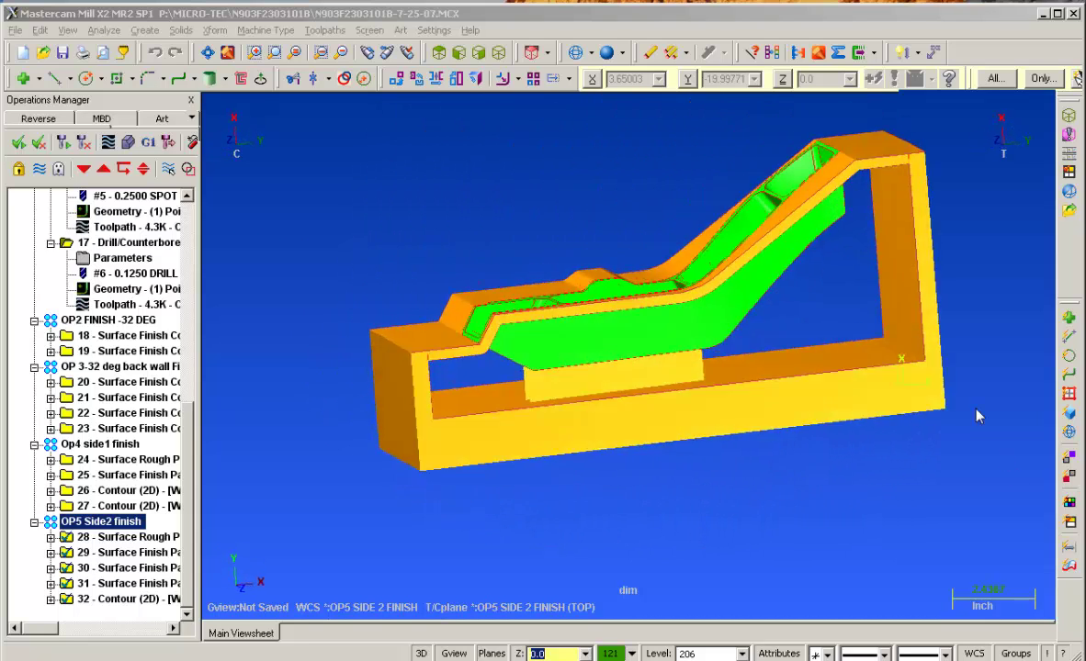
middle_drag(964, 390, 294, 379)
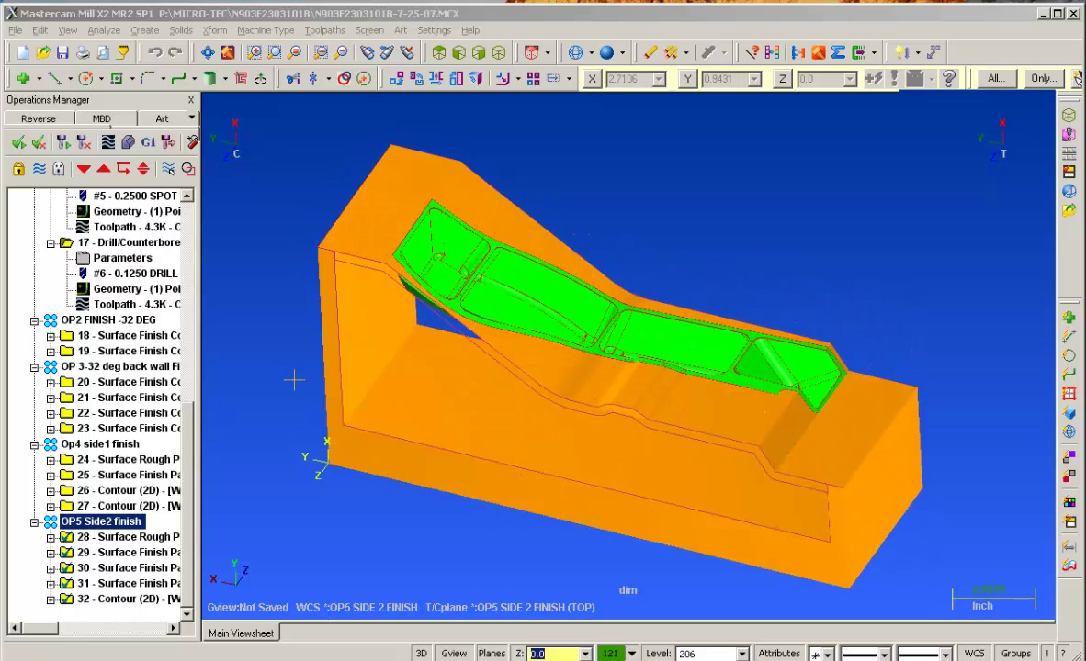